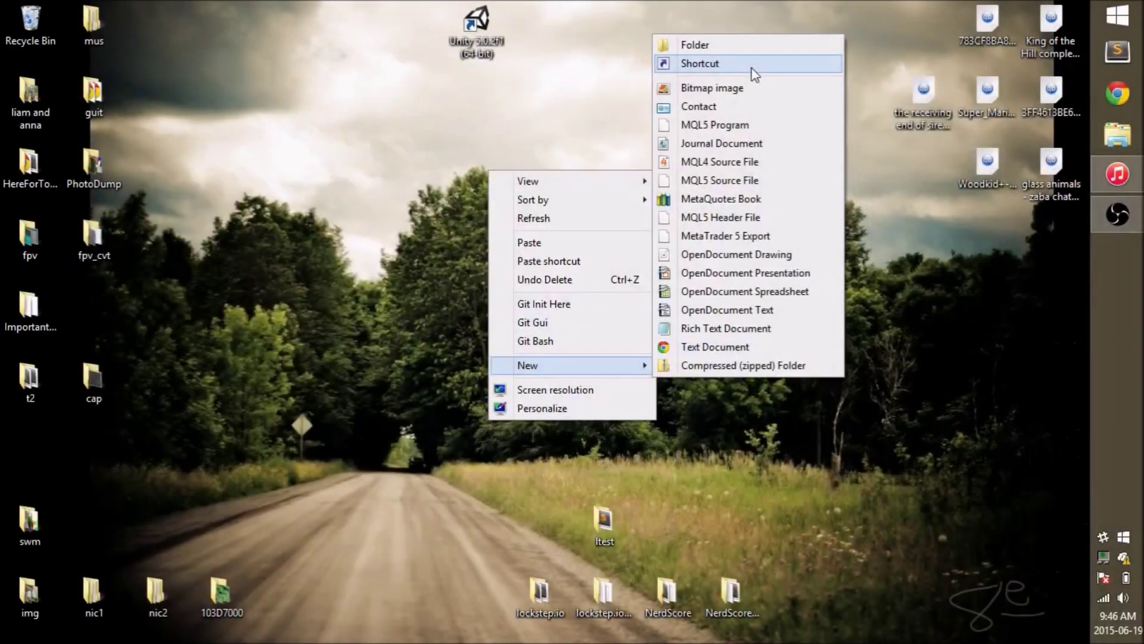
- Create a desktop folder named NetworkDemo and open it in a window docked to the left half of the screen
{"action": "left_click", "coordinate": [753, 50]}
{"action": "type", "text": "Networkd"}
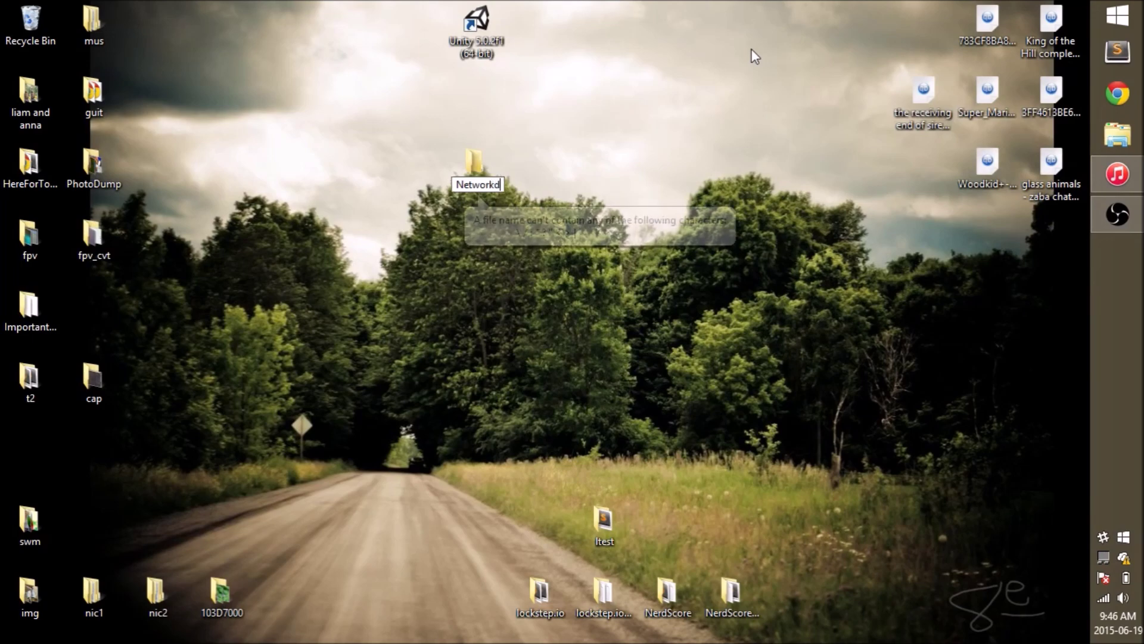
{"action": "key", "text": "BackSpace"}
{"action": "type", "text": "Demo"}
{"action": "key", "text": "Return"}
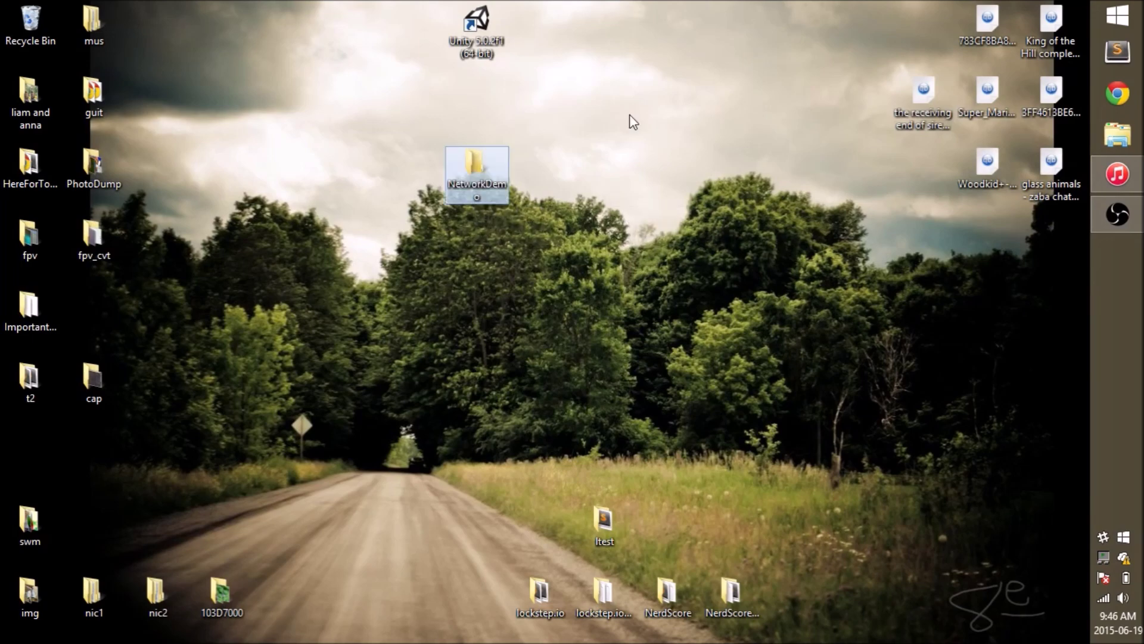
{"action": "double_click", "coordinate": [471, 168]}
{"action": "left_click_drag", "start_coordinate": [370, 118], "coordinate": [1, 95]}
- Launch Windows PowerShell and dock its window to the right half of the screen beside the NetworkDemo folder
{"action": "key", "text": "super"}
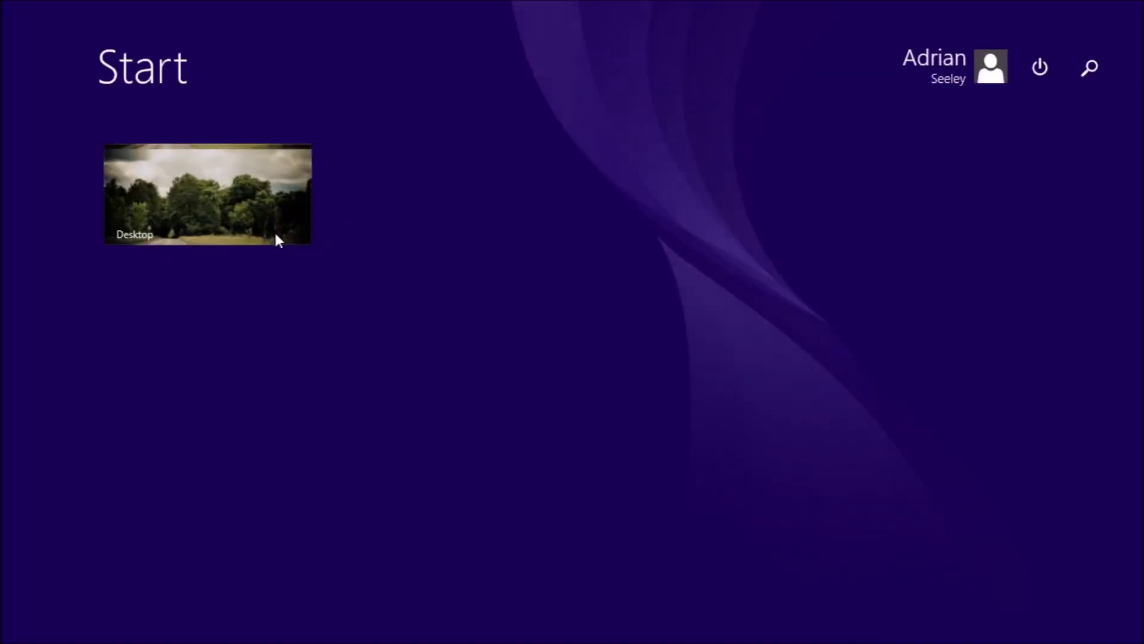
{"action": "type", "text": "shell"}
{"action": "key", "text": "Down"}
{"action": "key", "text": "Down"}
{"action": "key", "text": "Return"}
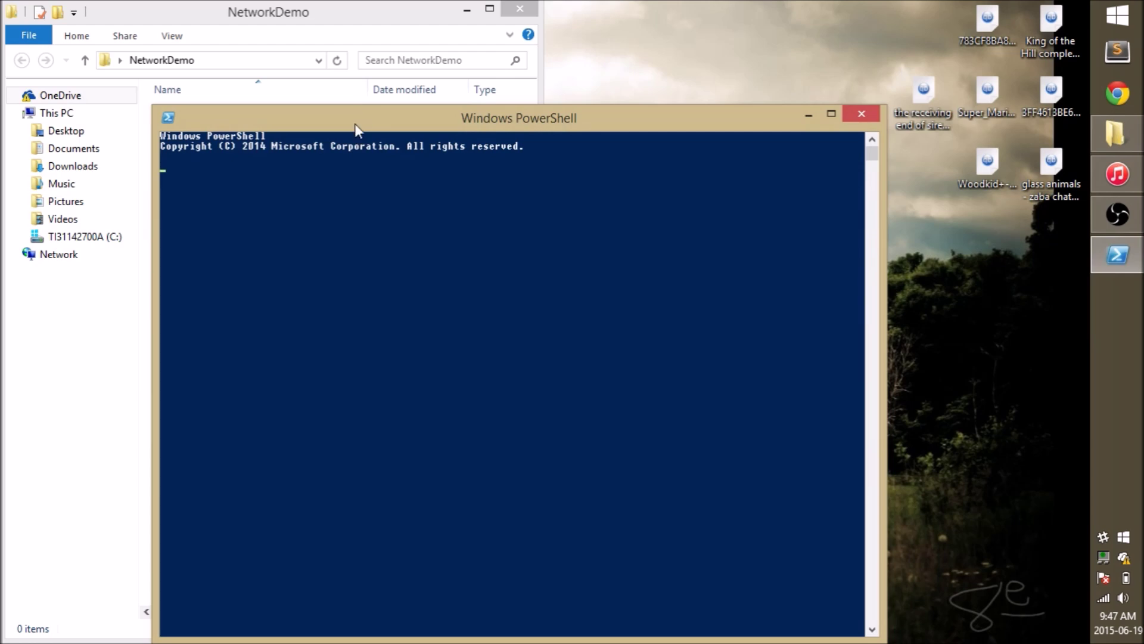
{"action": "left_click_drag", "start_coordinate": [355, 124], "coordinate": [1088, 167]}
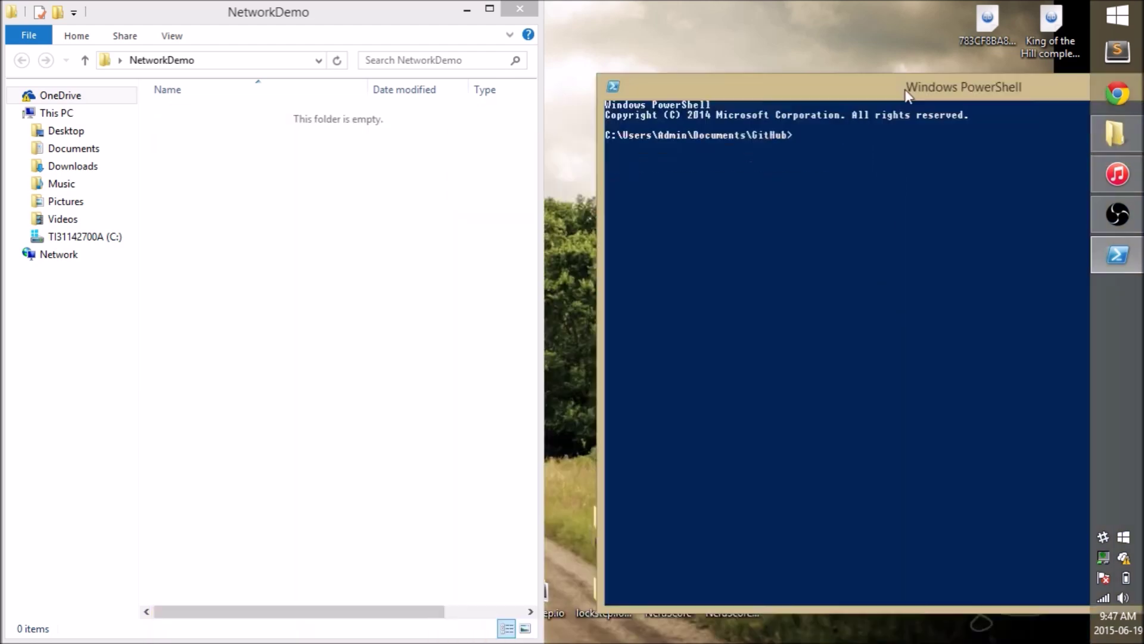
- Change the working directory from Documents\GitHub to Desktop\NetworkDemo and list its contents with ls
{"action": "type", "text": "cd .."}
{"action": "key", "text": "Return"}
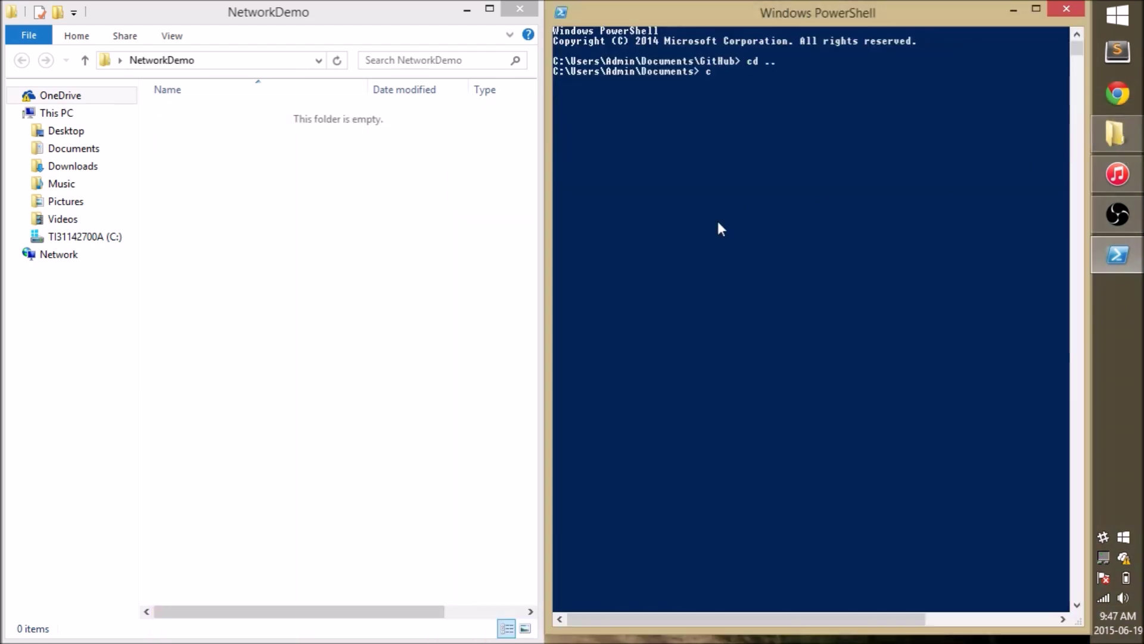
{"action": "type", "text": "cd .."}
{"action": "key", "text": "Return"}
{"action": "type", "text": "cd des"}
{"action": "key", "text": "Tab"}
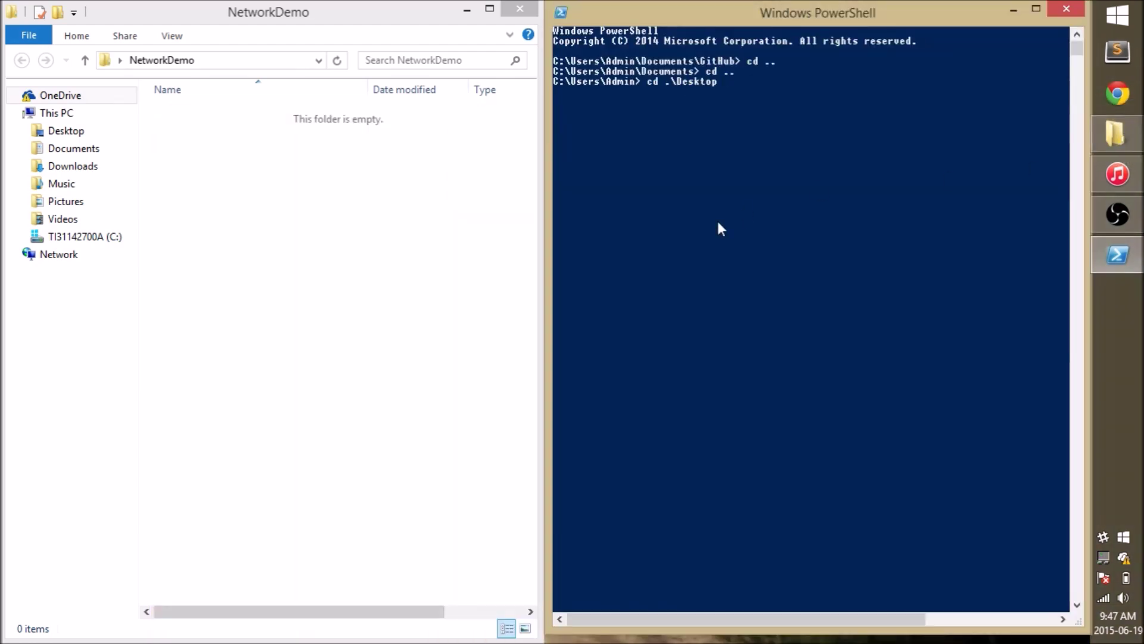
{"action": "key", "text": "Return"}
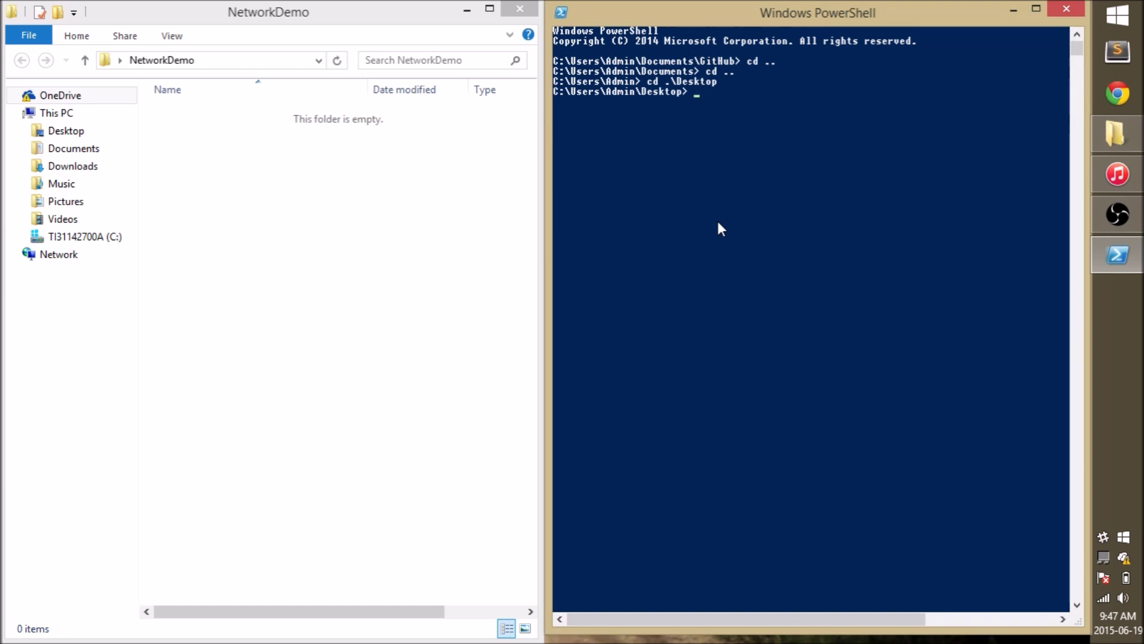
{"action": "type", "text": "cd net"}
{"action": "key", "text": "Tab"}
{"action": "key", "text": "Return"}
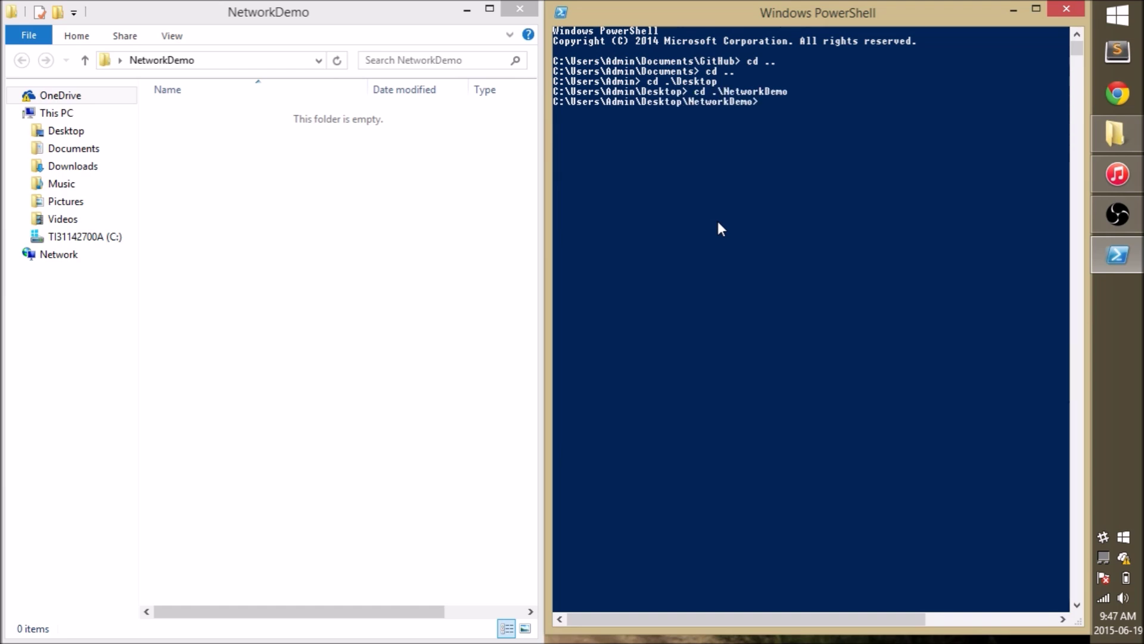
{"action": "type", "text": "ls"}
{"action": "key", "text": "Return"}
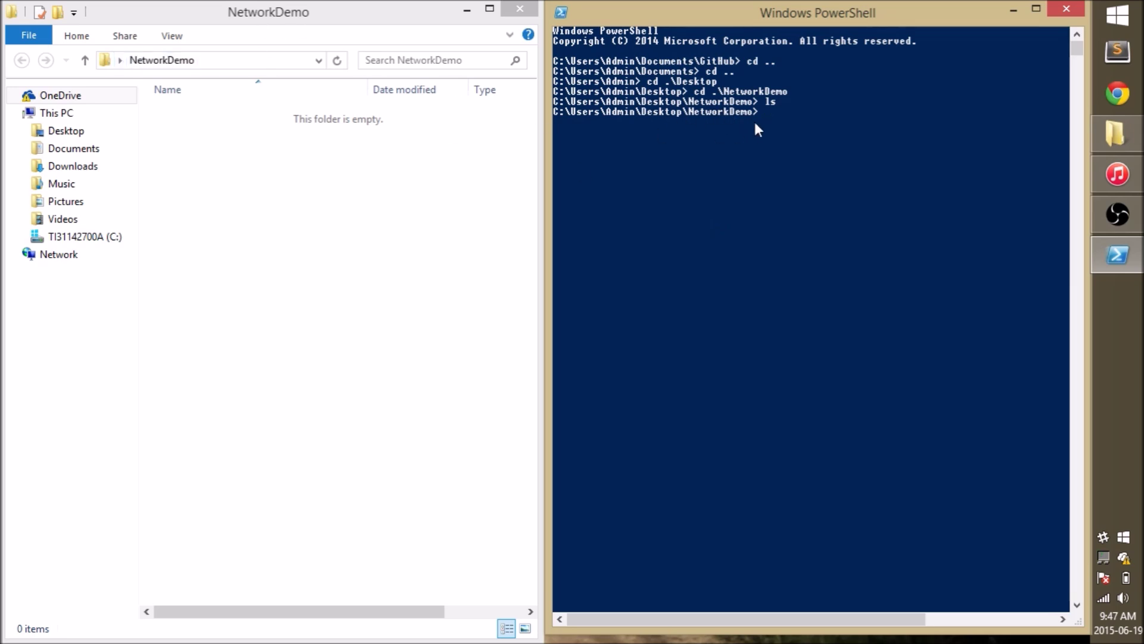
- Run npm init . to generate package.json, naming the package network_demo and accepting the defaults for all other fields
{"action": "type", "text": "npm init ."}
{"action": "key", "text": "Return"}
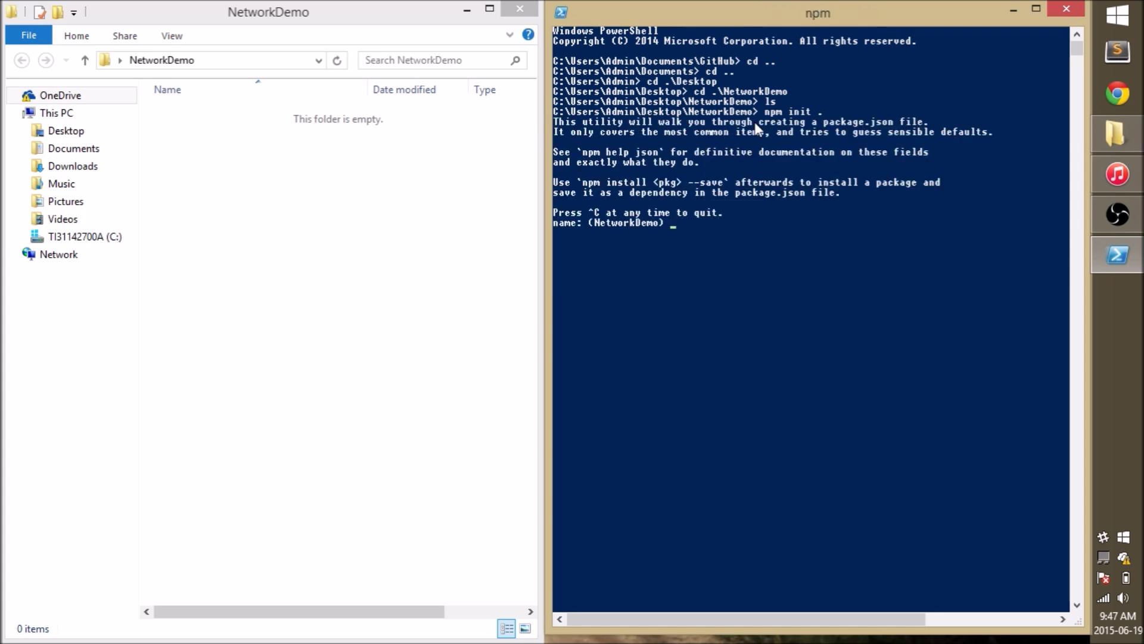
{"action": "type", "text": "network_demo"}
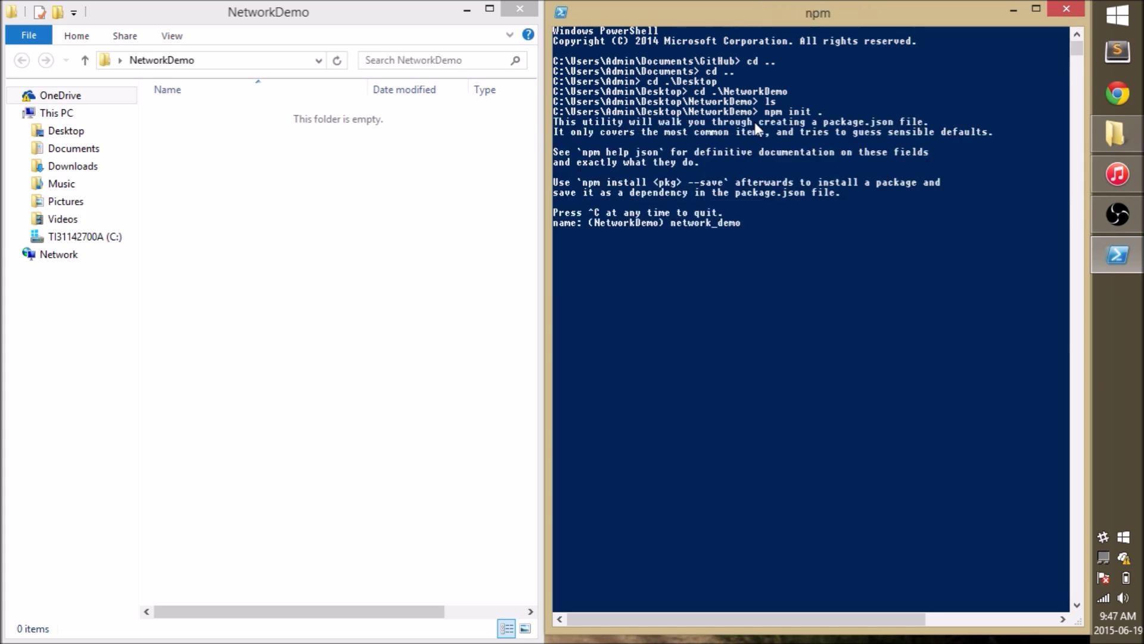
{"action": "key", "text": "Return"}
{"action": "key", "text": "Return"}
{"action": "key", "text": "Return"}
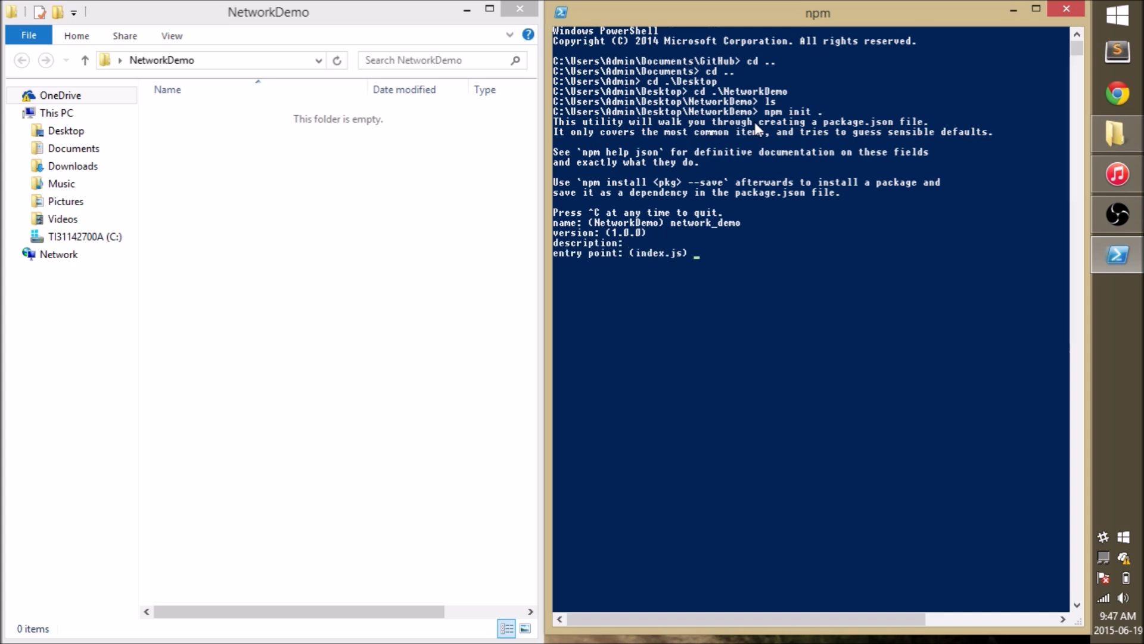
{"action": "key", "text": "Return"}
{"action": "key", "text": "Return"}
{"action": "key", "text": "Return"}
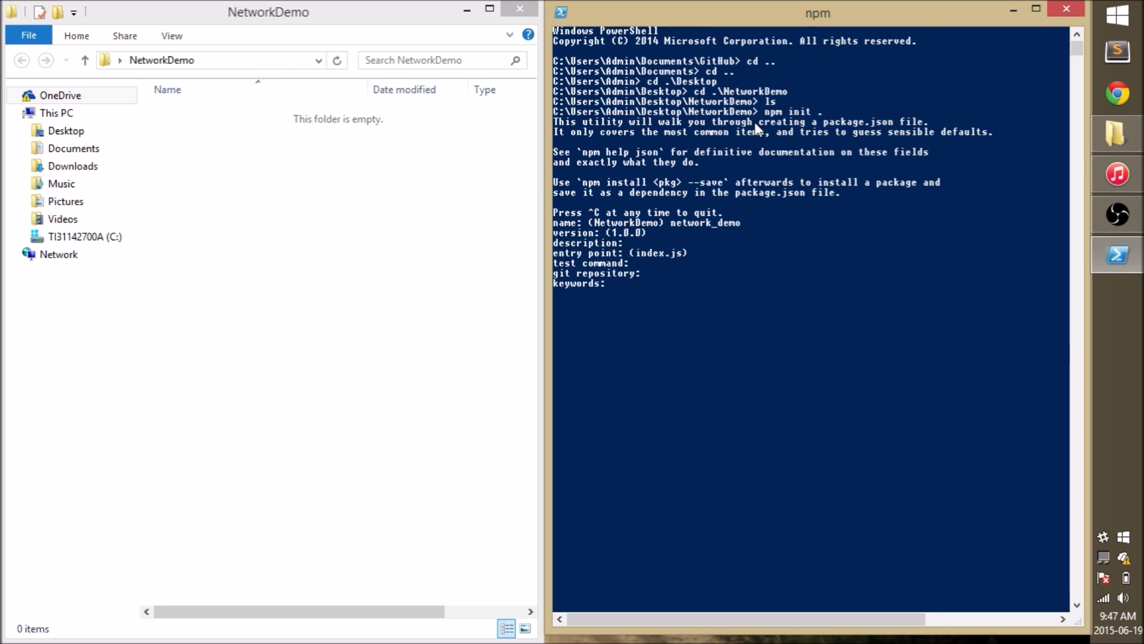
{"action": "key", "text": "Return"}
{"action": "key", "text": "Return"}
{"action": "key", "text": "Return"}
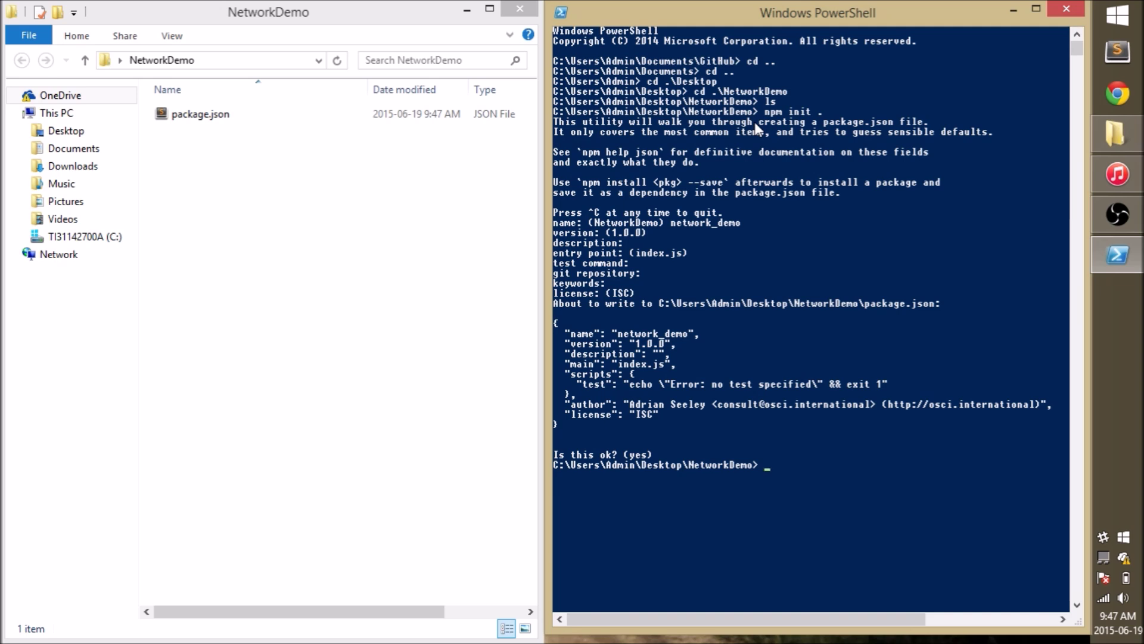
- Install the lockstep.io package and save it as a dependency with npm install lockstep.io --save
{"action": "type", "text": "npm install lo"}
{"action": "type", "text": "cke"}
{"action": "type", "text": "step.io --save"}
{"action": "key", "text": "Return"}
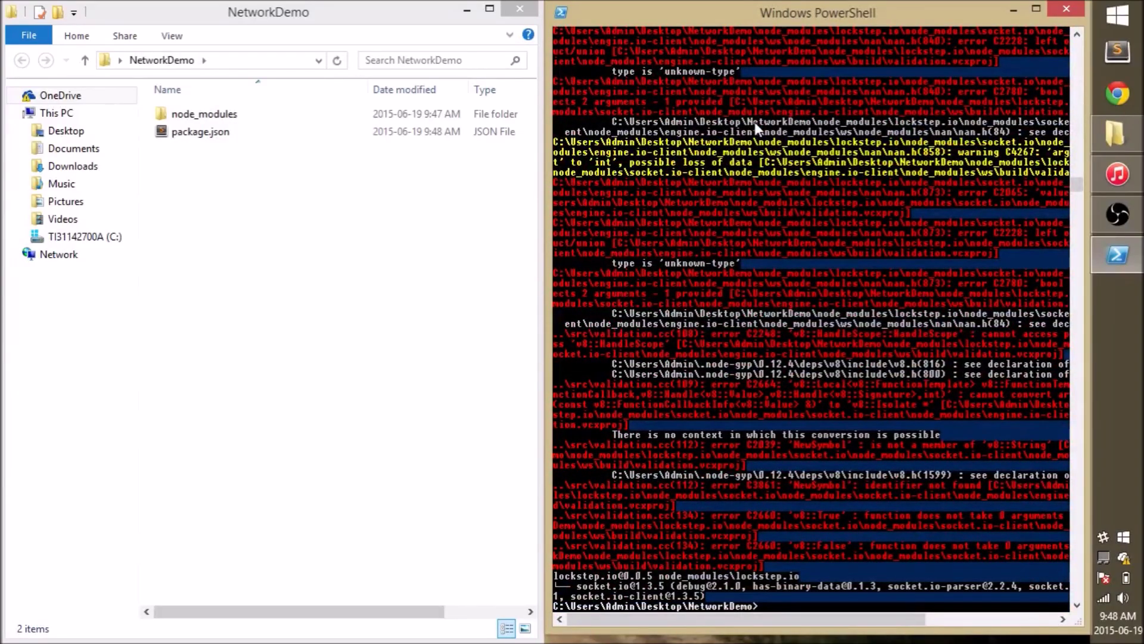
- Start the server with node ./node_modules/lockstep.io/nodejs/server and highlight its startup output including the local connection URL
{"action": "type", "text": "node ./node_modules/lockstep.io/nodejs."}
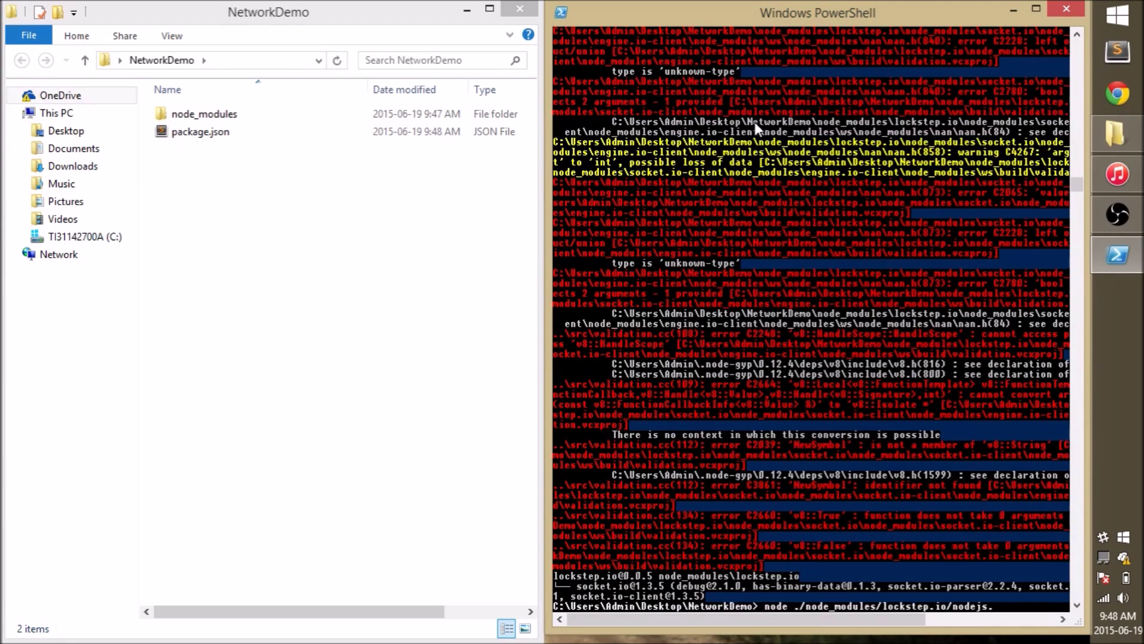
{"action": "key", "text": "BackSpace"}
{"action": "type", "text": "/server"}
{"action": "key", "text": "Return"}
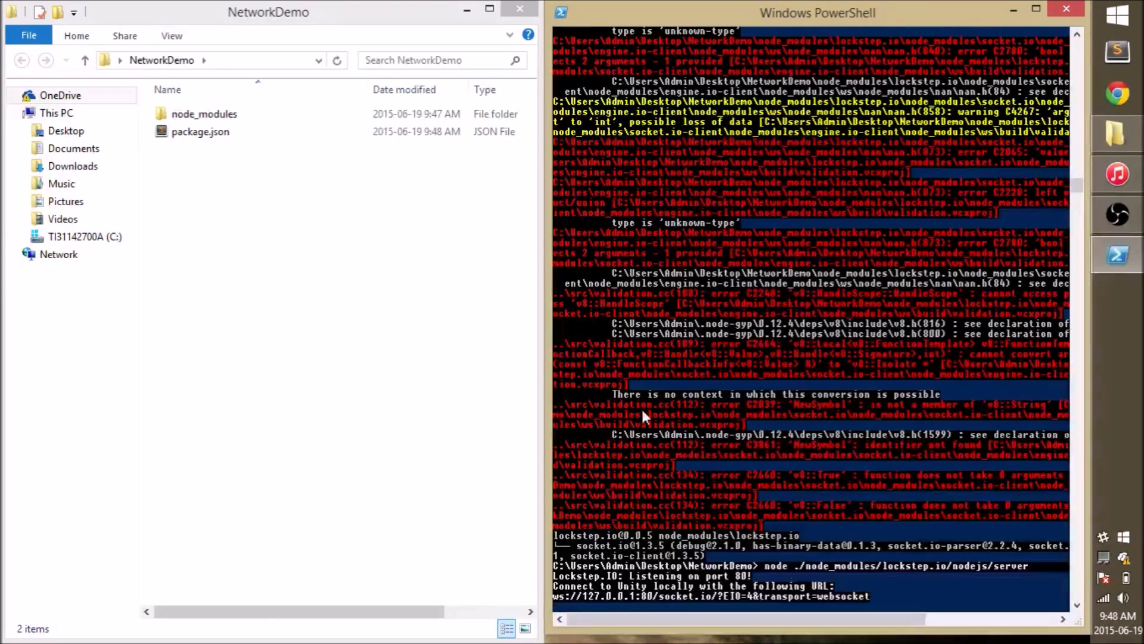
{"action": "left_click_drag", "start_coordinate": [556, 571], "coordinate": [869, 603]}
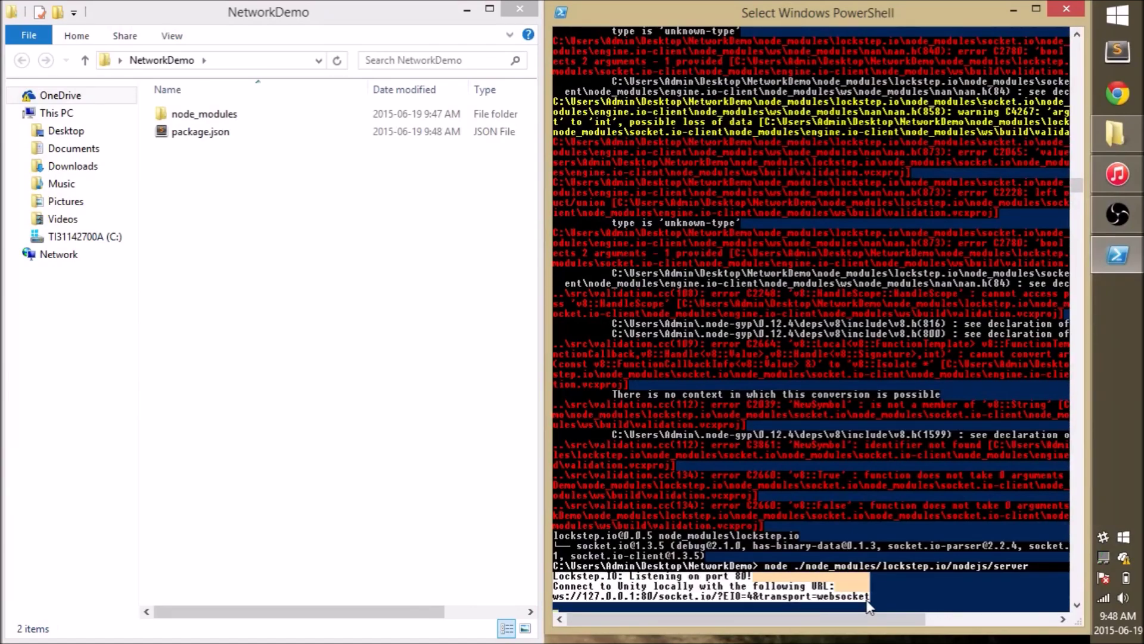
{"action": "key", "text": "Return"}
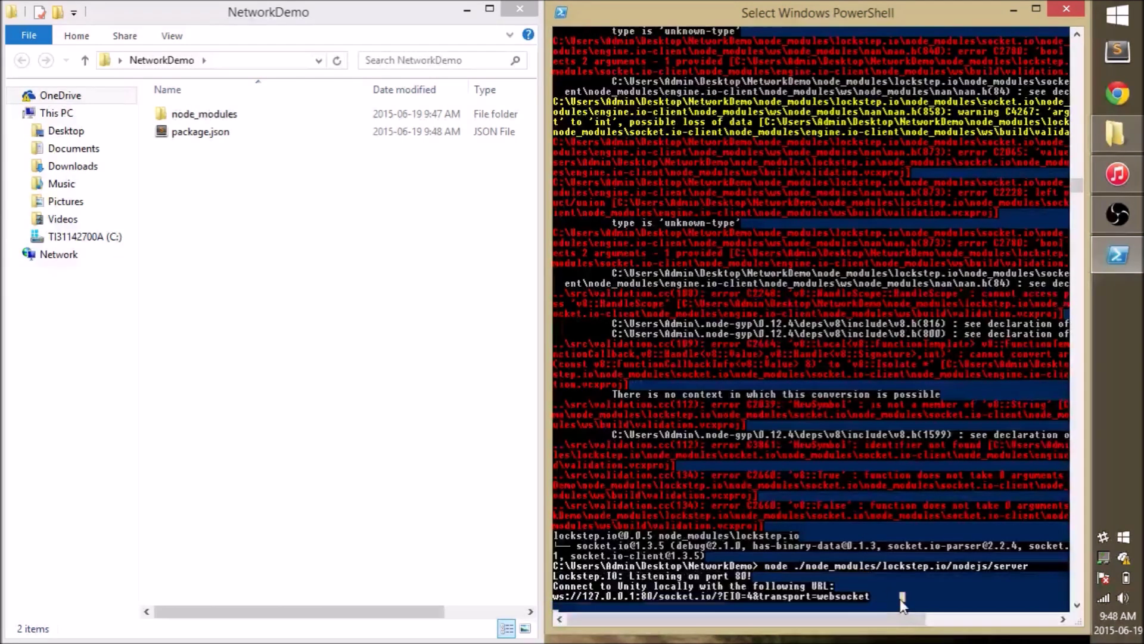
- Show the desktop, launch Unity 5.0.2f1 and start a new project named NetworkDemo
{"action": "key", "text": "super+d"}
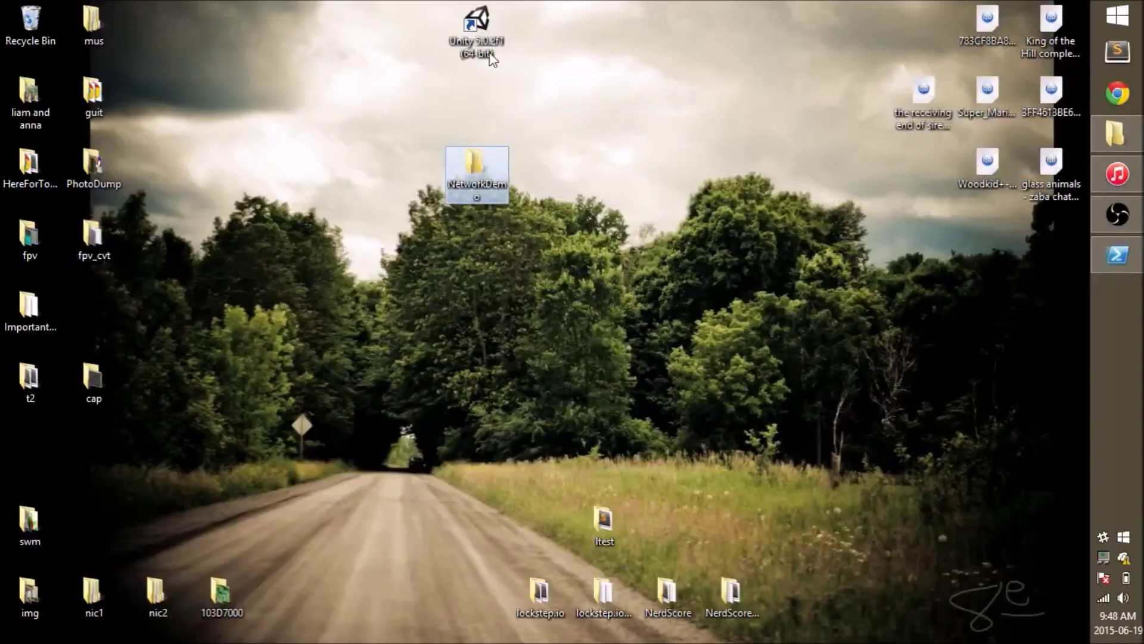
{"action": "double_click", "coordinate": [477, 27]}
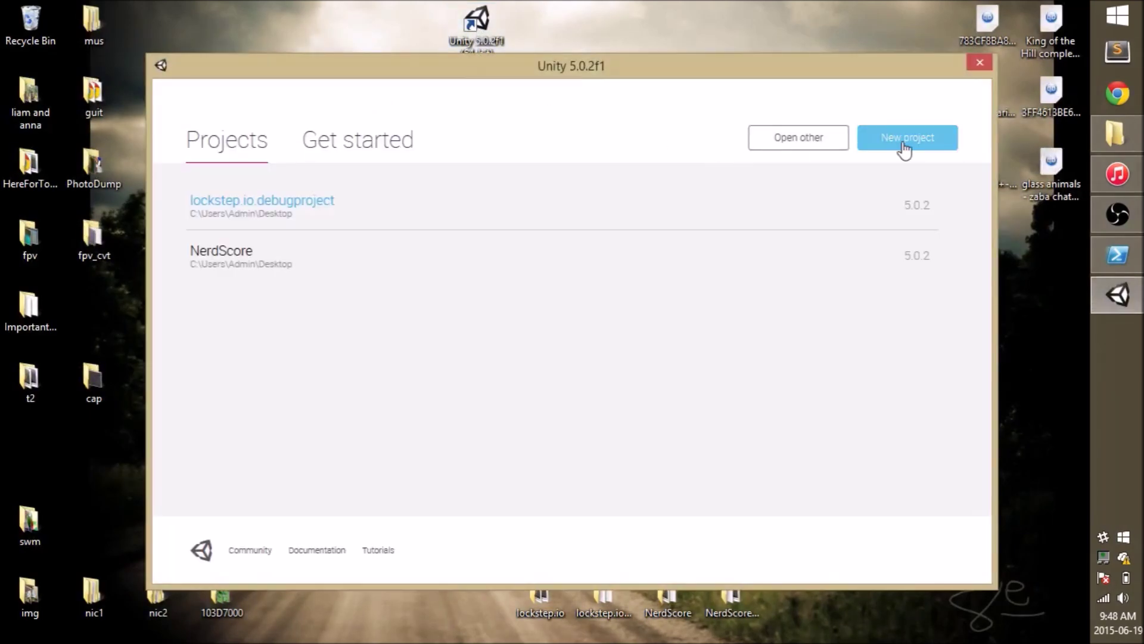
{"action": "left_click", "coordinate": [904, 149]}
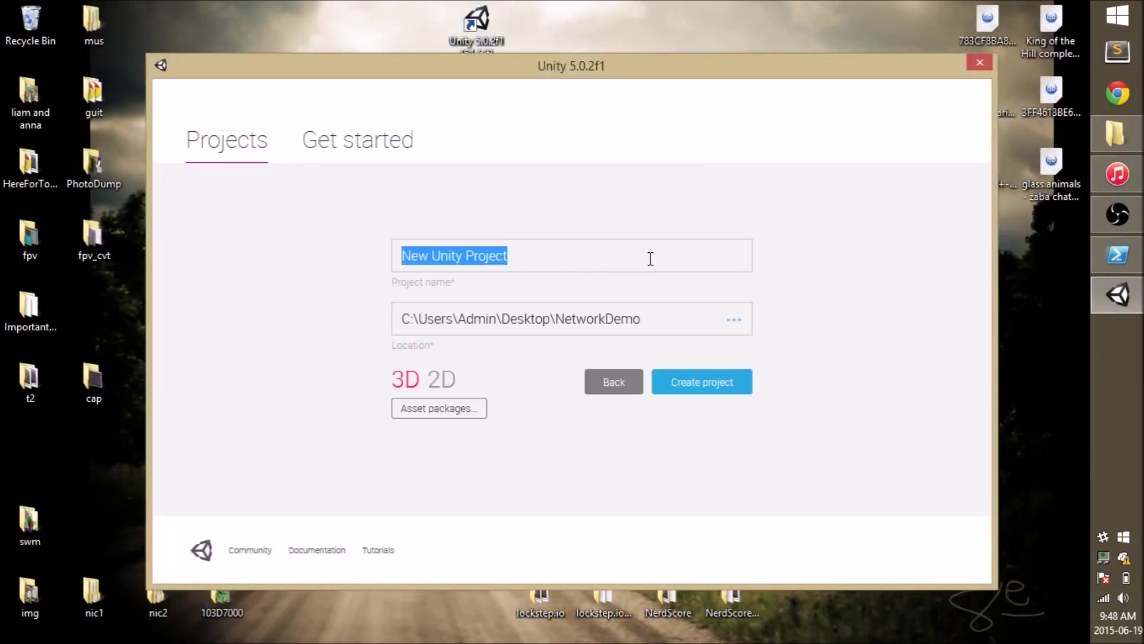
{"action": "type", "text": "NetworkDemo"}
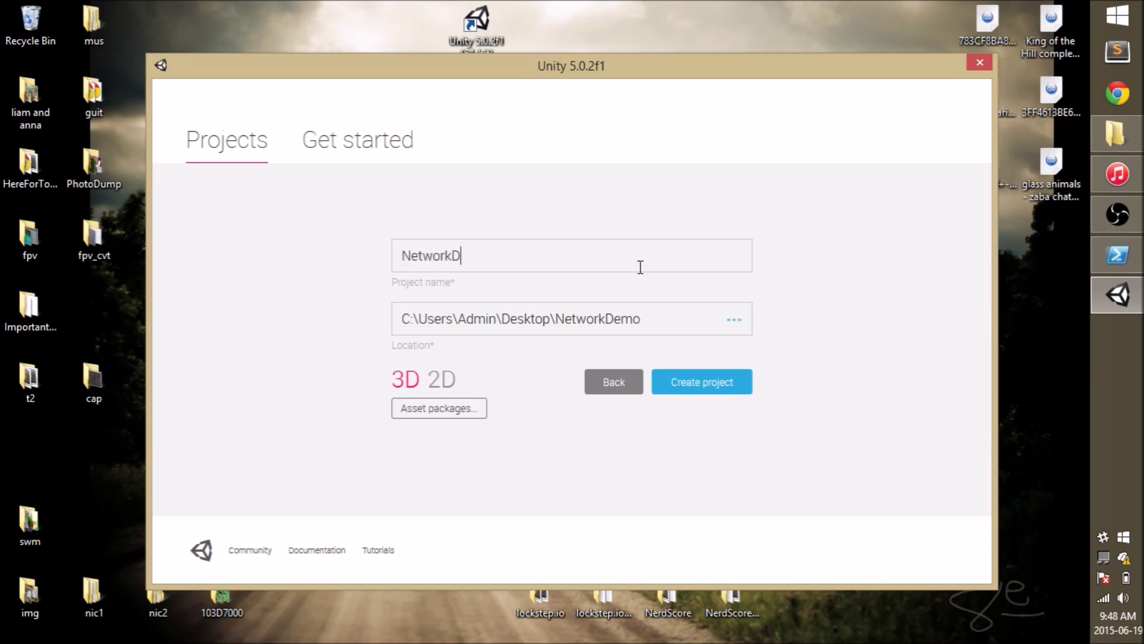
- Set the new project's location to the desktop's NetworkDemo folder and create it as a 2D project
{"action": "left_click", "coordinate": [734, 319]}
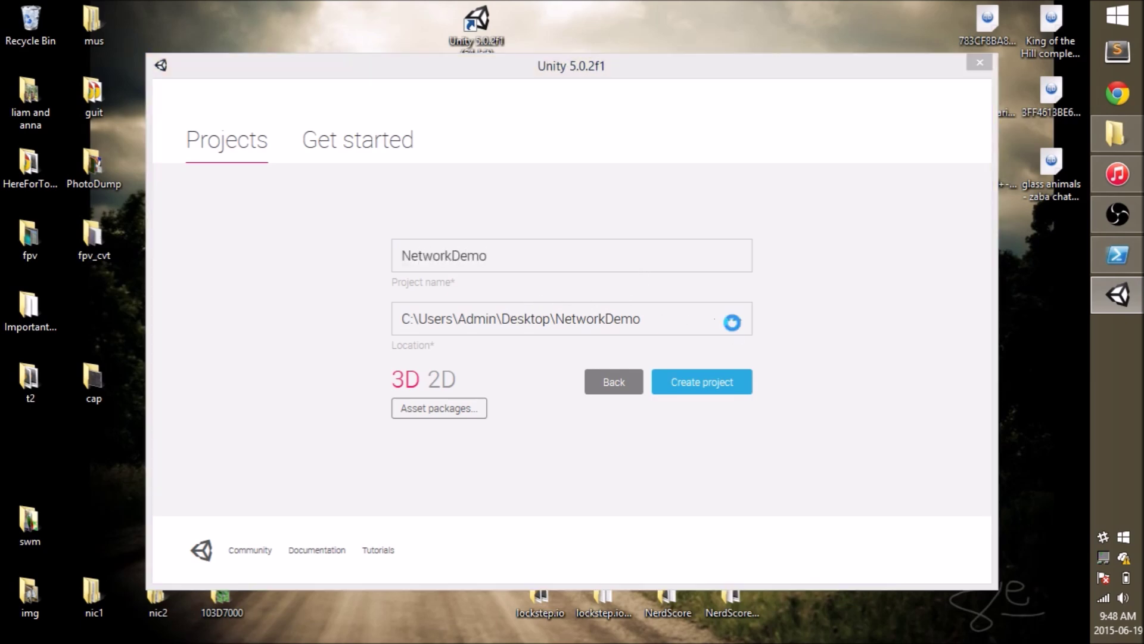
{"action": "left_click", "coordinate": [226, 214]}
{"action": "left_click", "coordinate": [674, 299]}
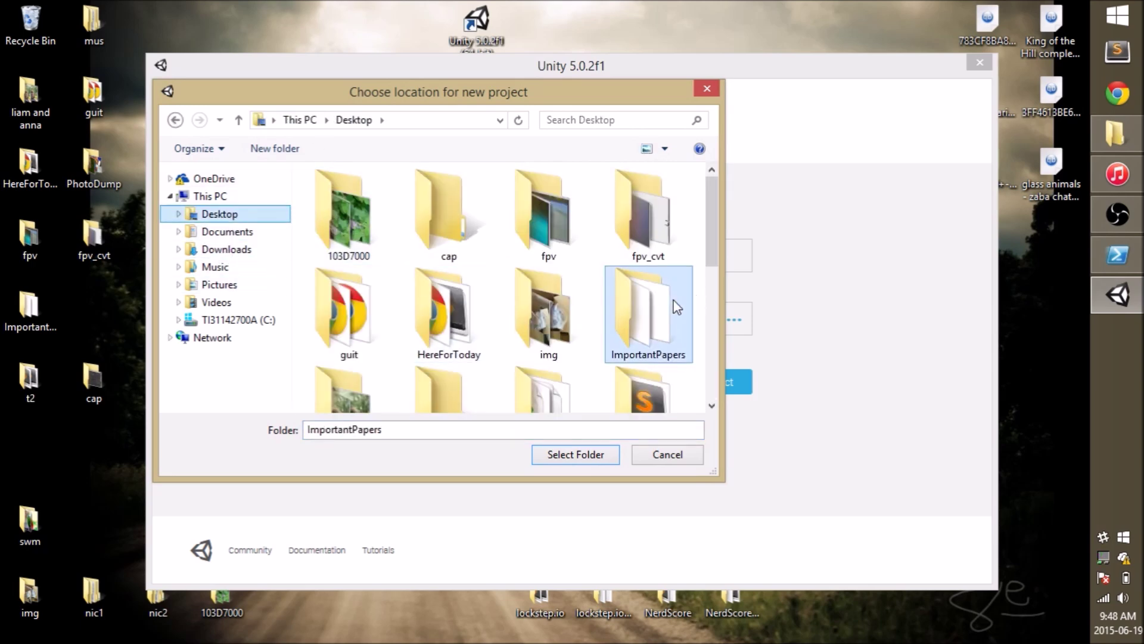
{"action": "key", "text": "n"}
{"action": "double_click", "coordinate": [651, 221]}
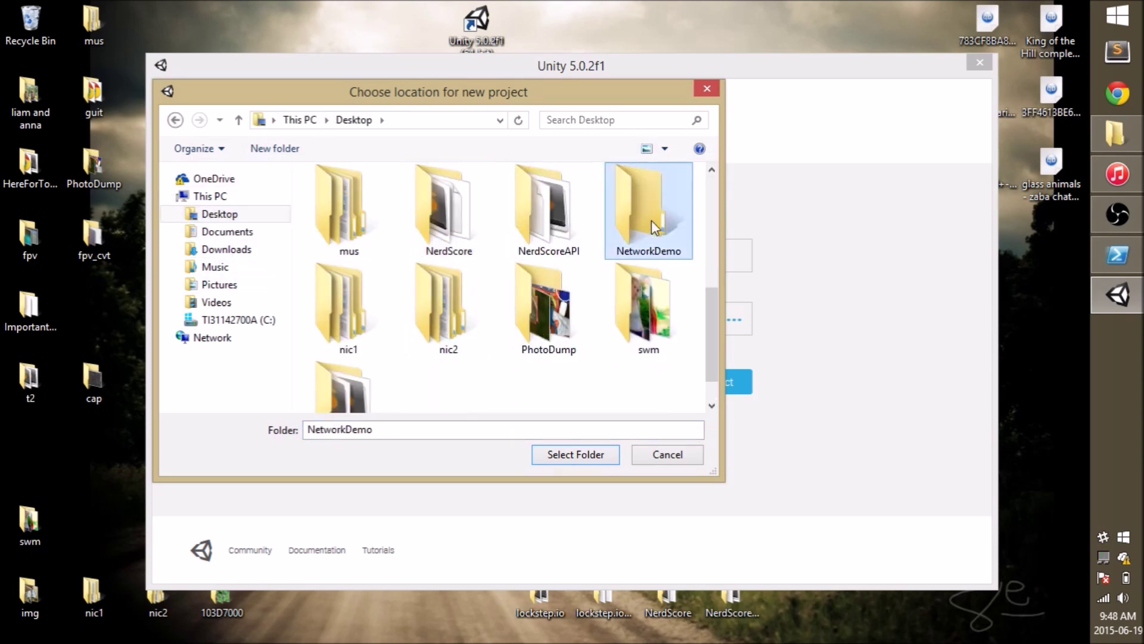
{"action": "left_click", "coordinate": [571, 456]}
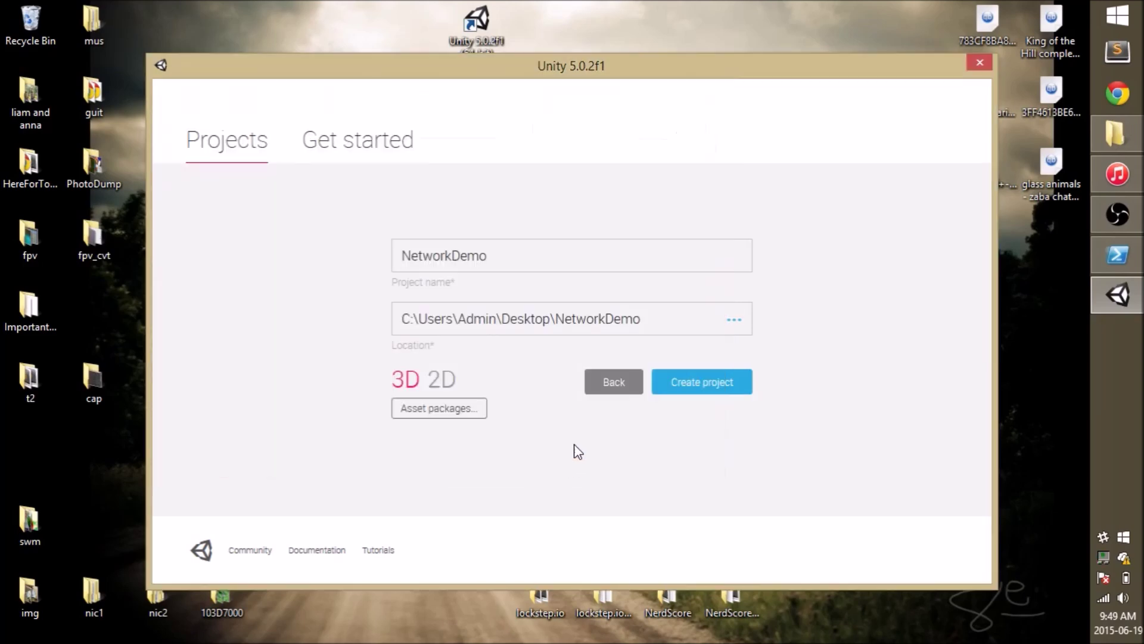
{"action": "left_click", "coordinate": [441, 382]}
{"action": "left_click", "coordinate": [658, 388]}
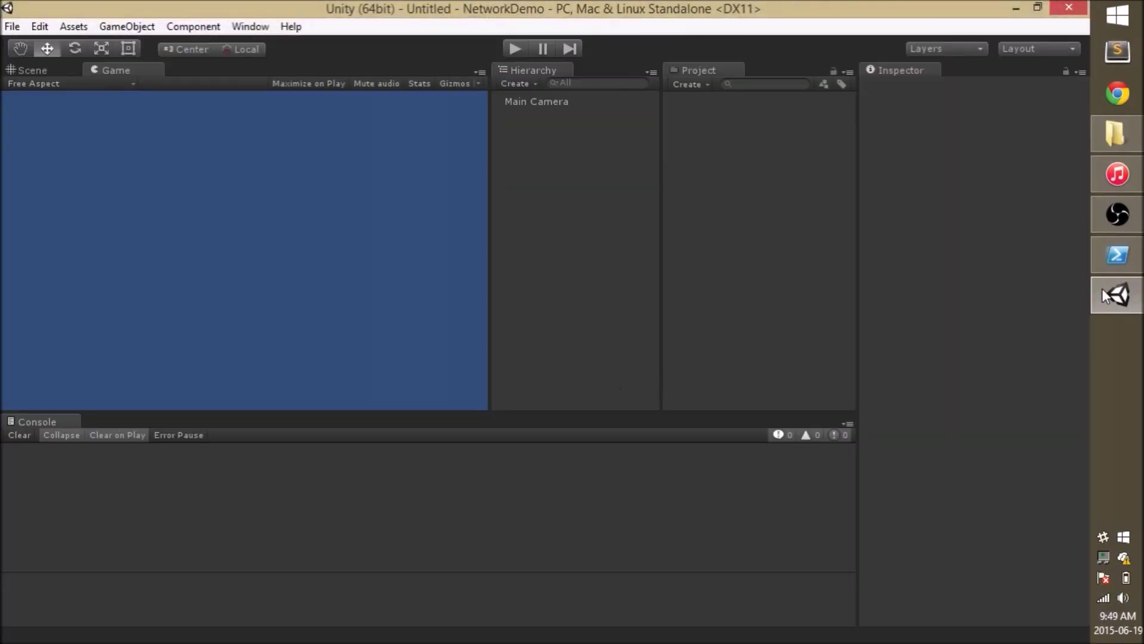
- Run the empty scene in play mode and stop it again
{"action": "mouse_move", "coordinate": [1116, 255]}
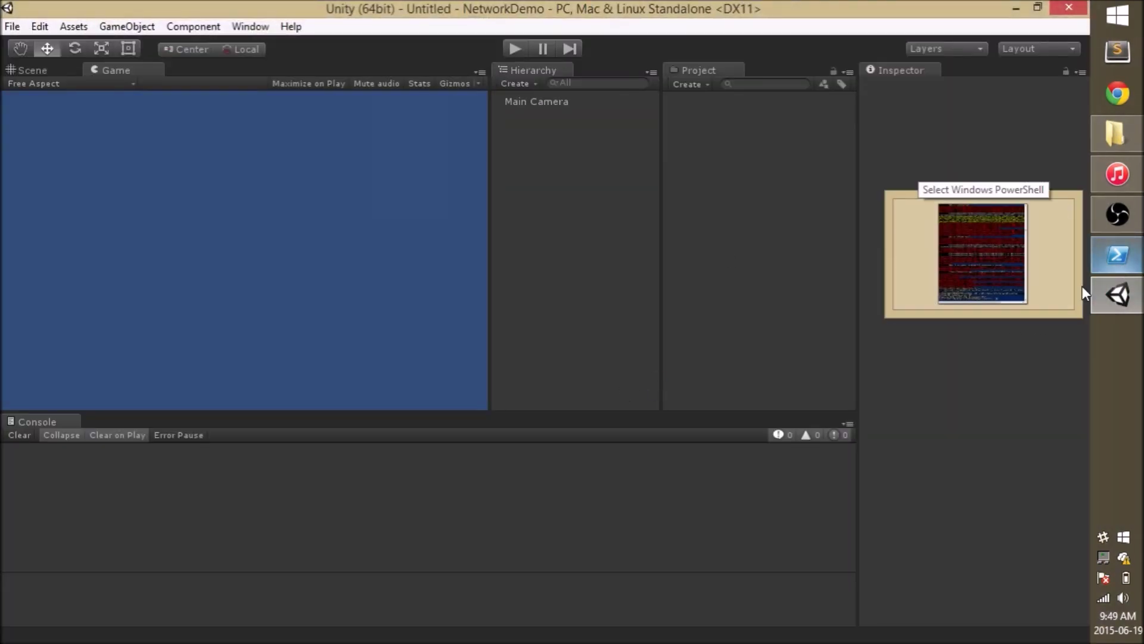
{"action": "left_click", "coordinate": [524, 49]}
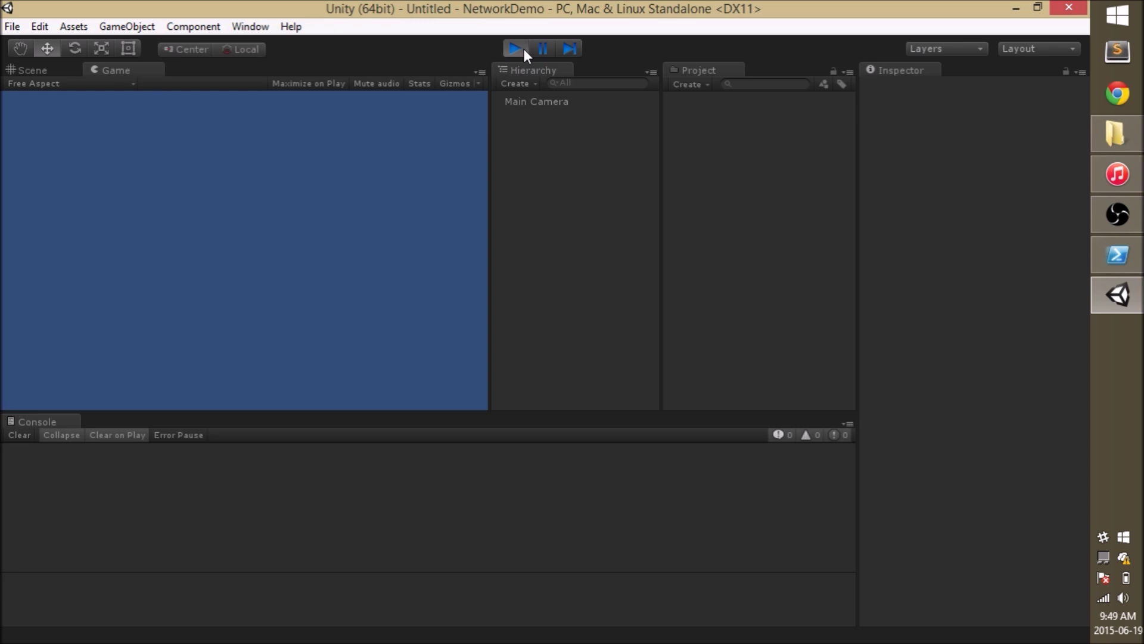
{"action": "left_click", "coordinate": [523, 49]}
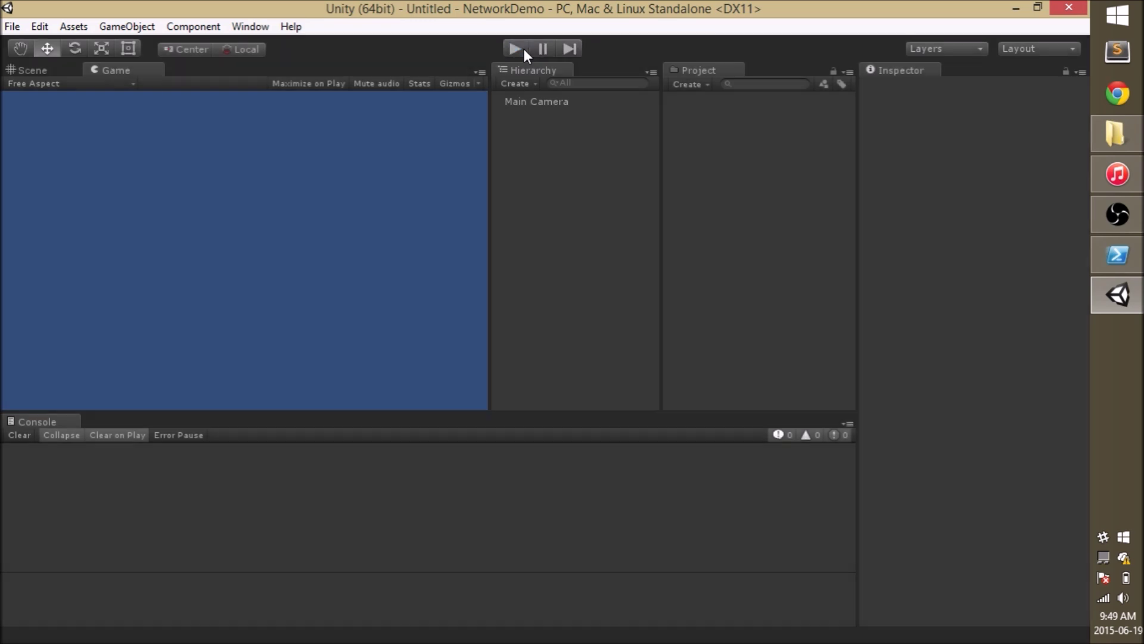
- Import the LockstepIO folder from node_modules/lockstep.io/unity into the Unity project's assets
{"action": "mouse_move", "coordinate": [1108, 256]}
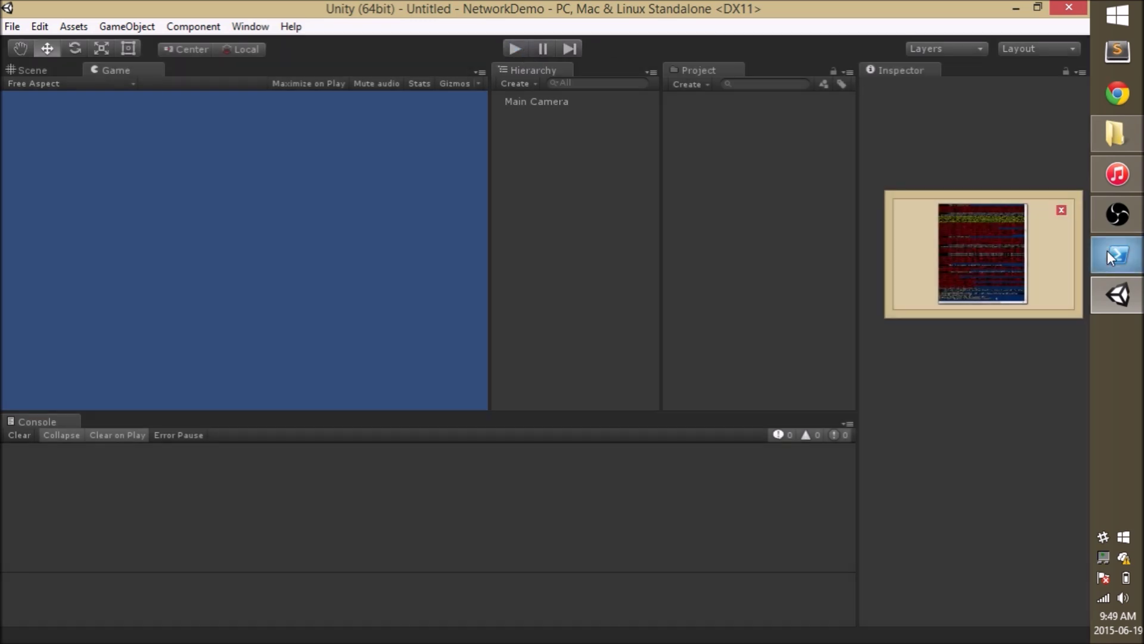
{"action": "left_click", "coordinate": [1113, 131]}
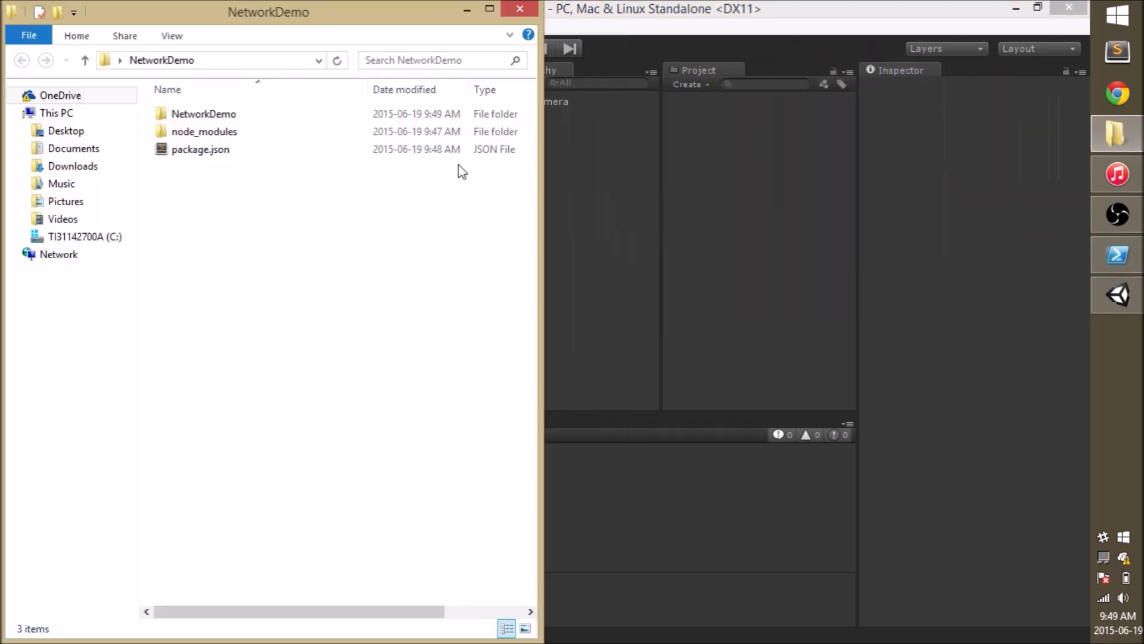
{"action": "double_click", "coordinate": [208, 134]}
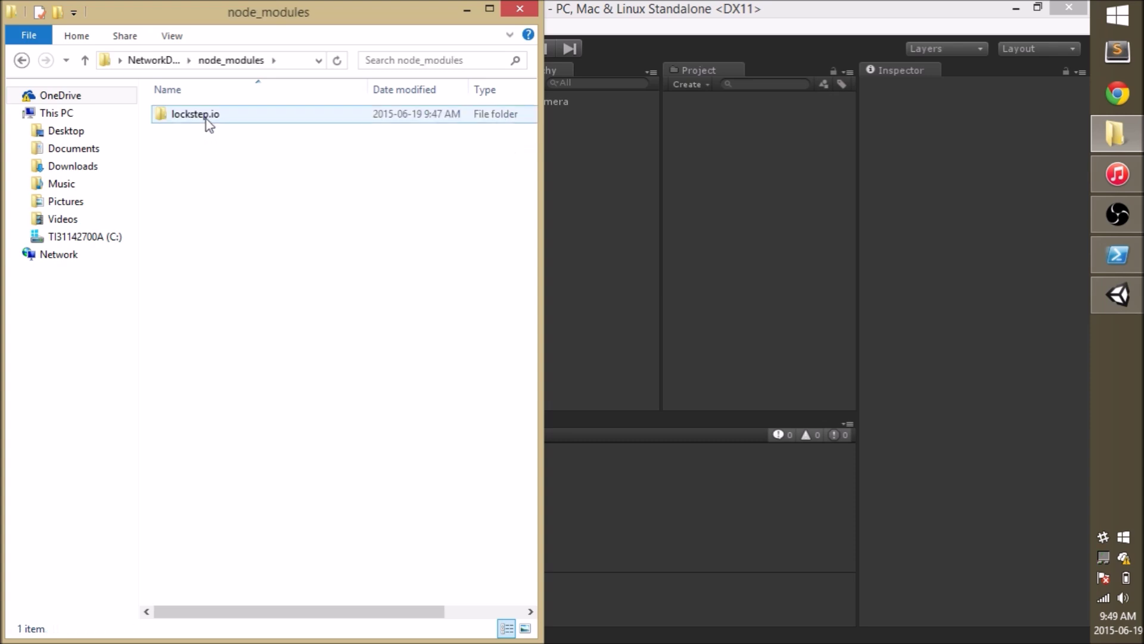
{"action": "double_click", "coordinate": [208, 119]}
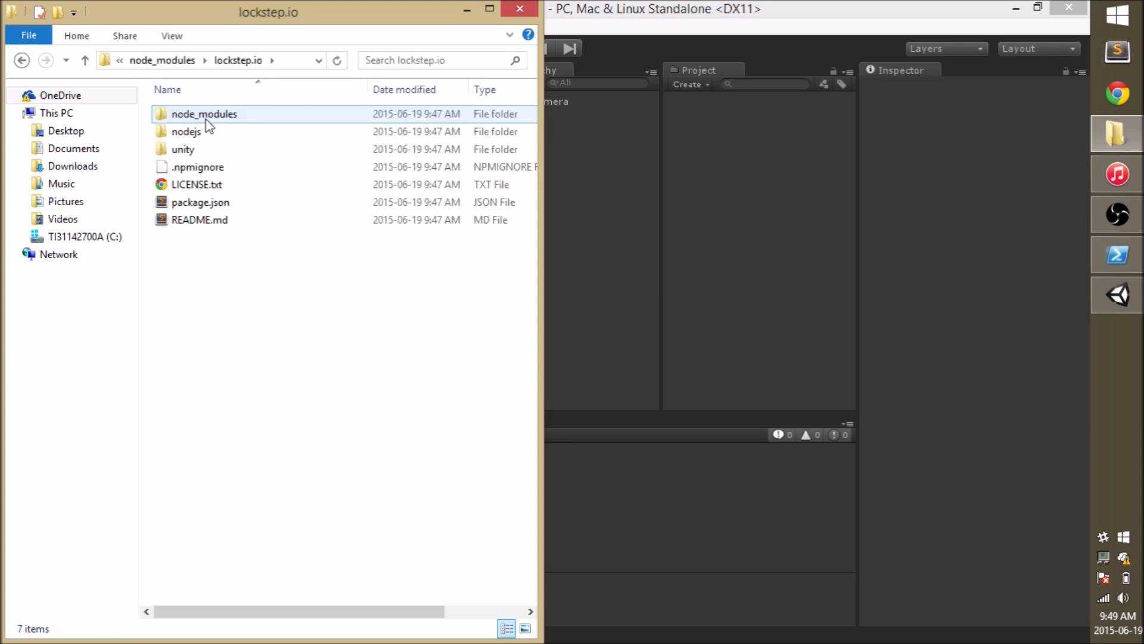
{"action": "double_click", "coordinate": [199, 150]}
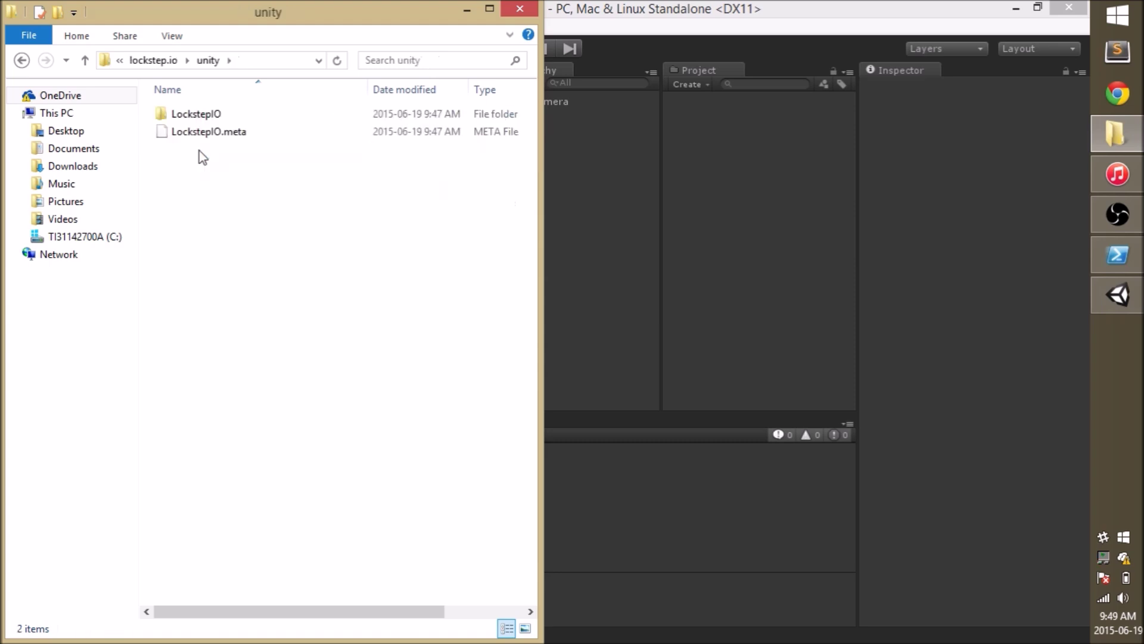
{"action": "left_click_drag", "start_coordinate": [199, 151], "coordinate": [767, 200]}
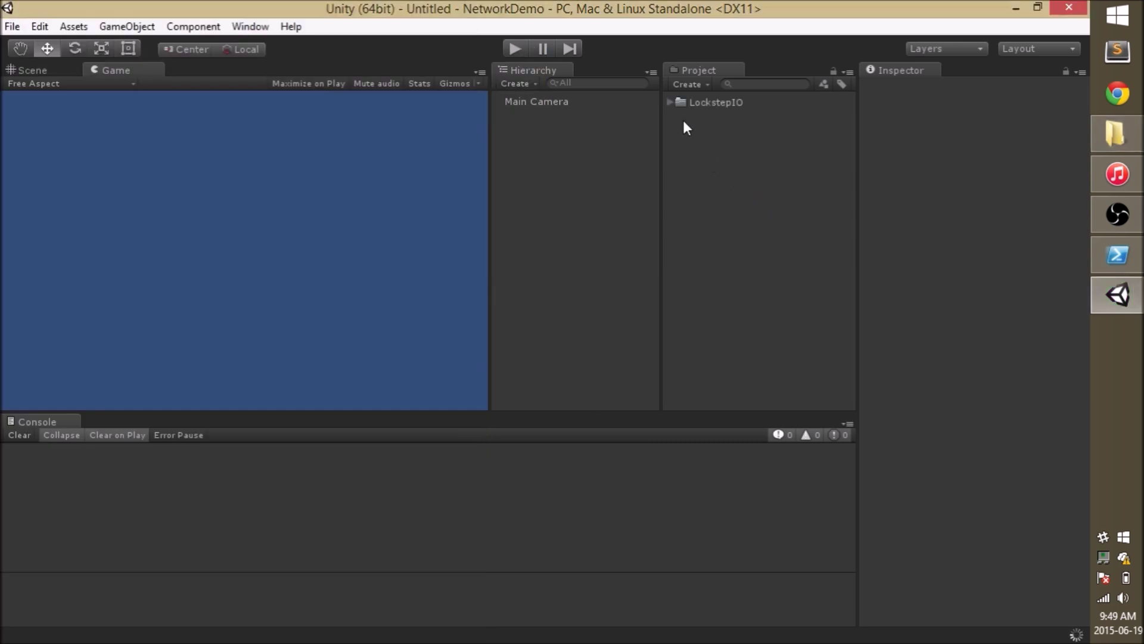
- Attach the LockstepIOComponent script to the Main Camera and review the Socket IO and Lockstep IO components it adds
{"action": "left_click", "coordinate": [670, 103]}
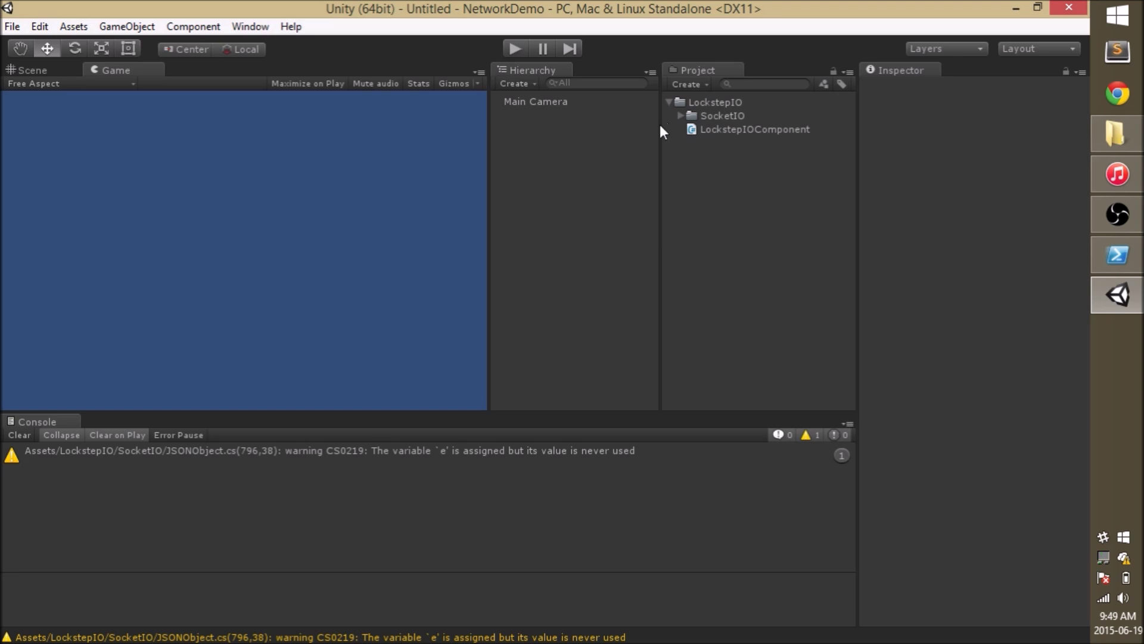
{"action": "left_click_drag", "start_coordinate": [719, 127], "coordinate": [563, 105]}
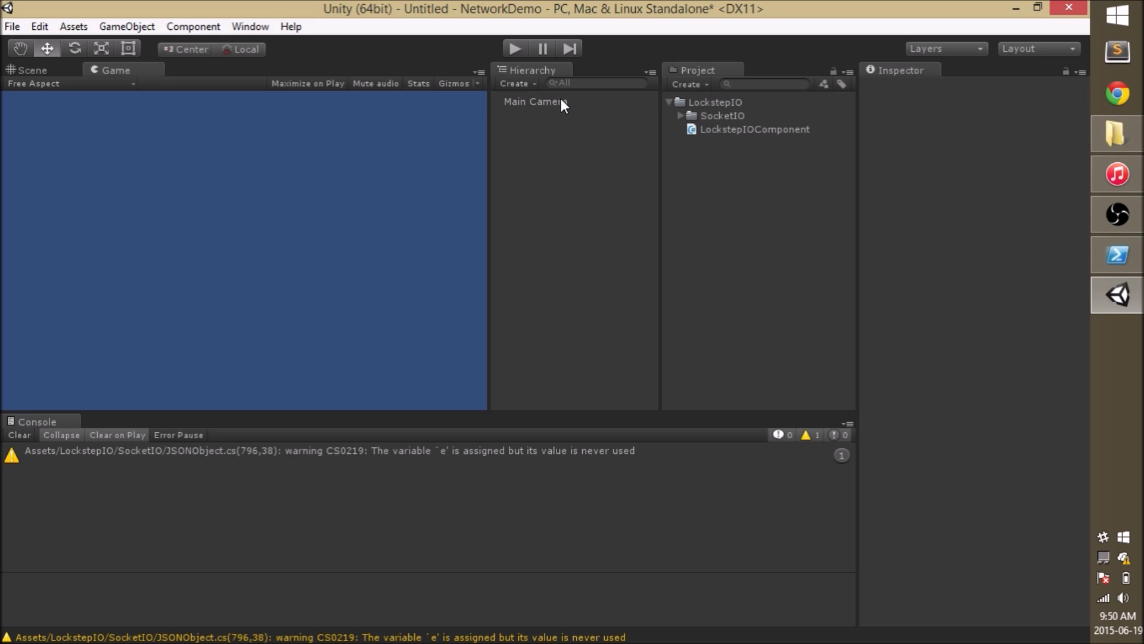
{"action": "left_click", "coordinate": [560, 101]}
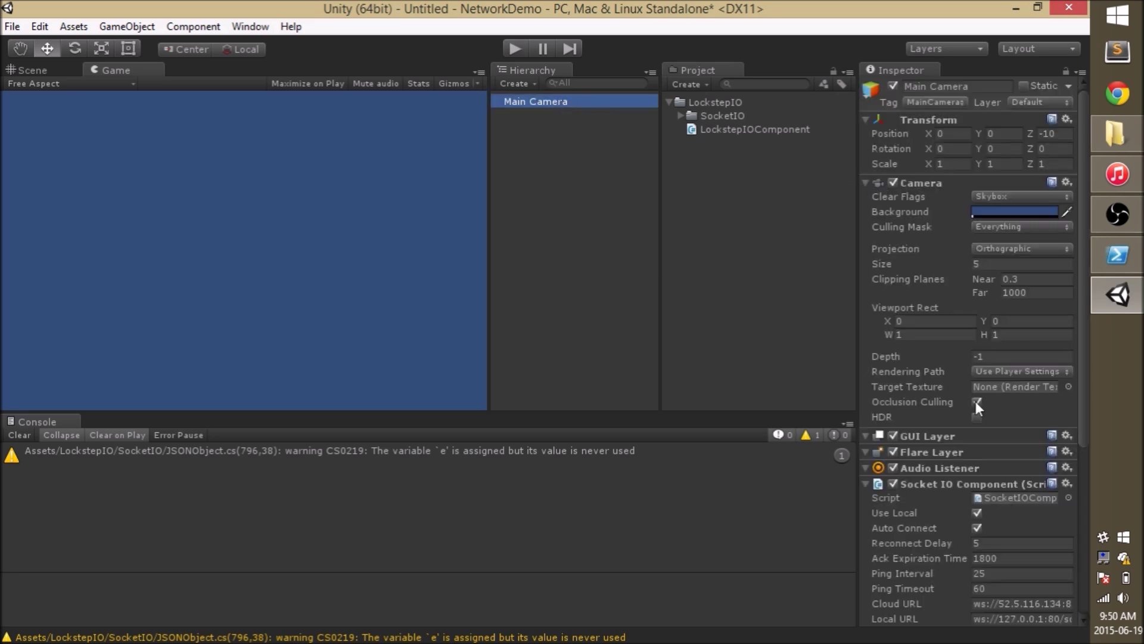
{"action": "scroll", "coordinate": [975, 402], "scroll_direction": "down", "scroll_amount": 5}
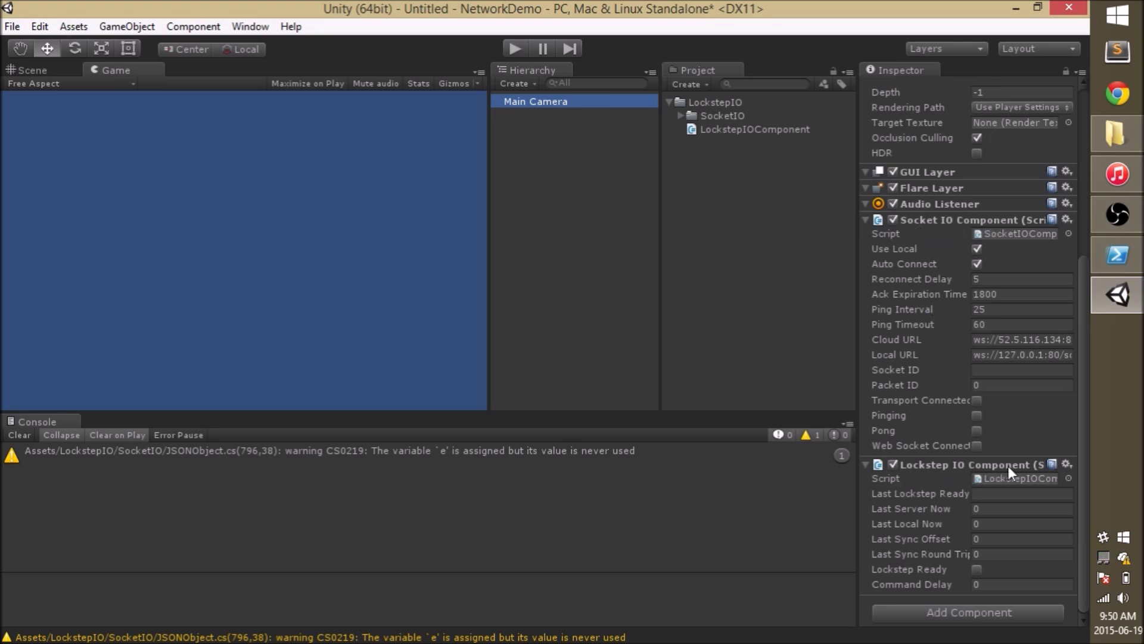
- Run the scene in play mode to test the lockstep connection and the sprite
{"action": "left_click", "coordinate": [508, 47]}
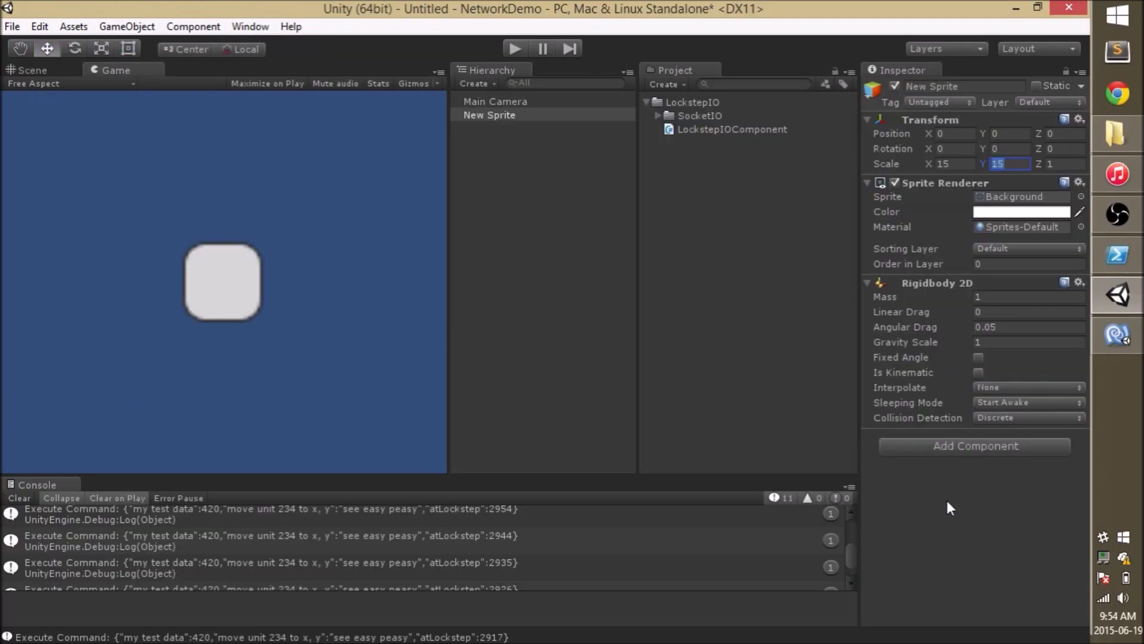
{"action": "left_click", "coordinate": [514, 47]}
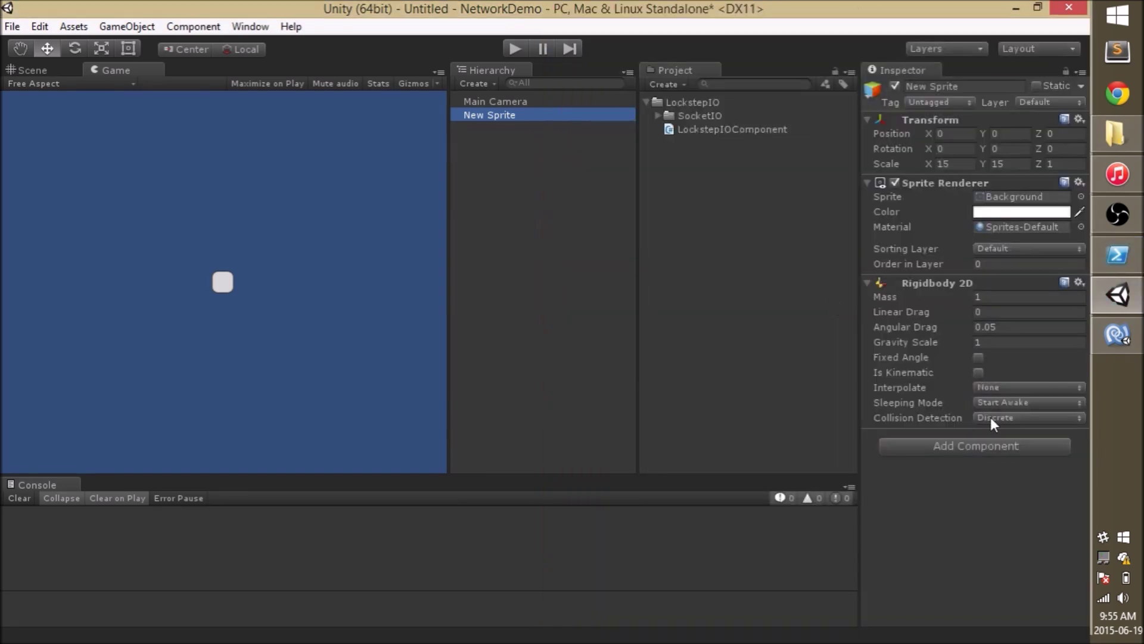
- Rename the New Sprite object as TestObject and select the Main Camera
{"action": "left_click", "coordinate": [976, 87]}
{"action": "type", "text": "TestObject"}
{"action": "key", "text": "Return"}
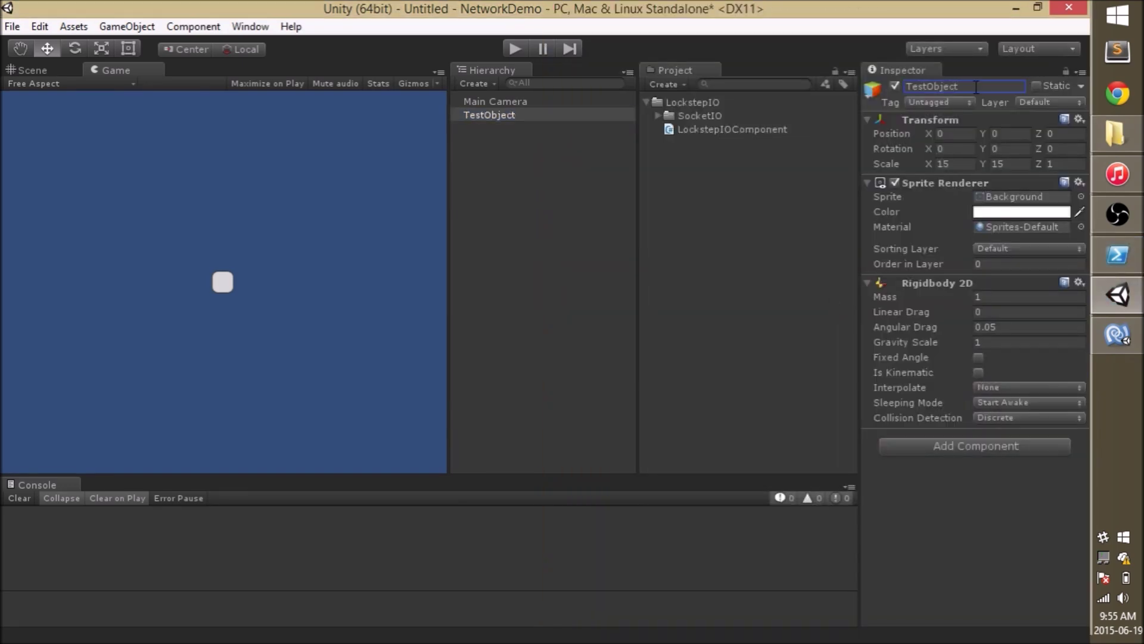
{"action": "left_click", "coordinate": [501, 101]}
- Switch to MonoDevelop and replace the test data fields in LockstepIOComponent.cs's Update command with a single "input" field
{"action": "left_click", "coordinate": [1117, 335]}
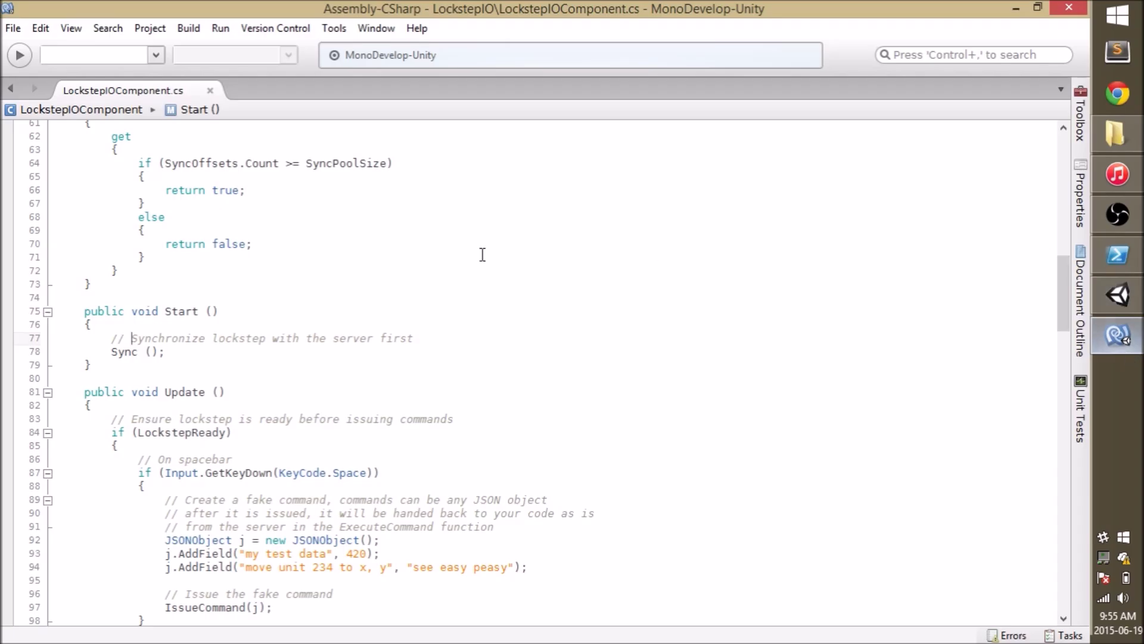
{"action": "left_click", "coordinate": [424, 242]}
{"action": "scroll", "coordinate": [428, 243], "scroll_direction": "down", "scroll_amount": 5}
{"action": "scroll", "coordinate": [428, 243], "scroll_direction": "down", "scroll_amount": 2}
{"action": "left_click", "coordinate": [259, 245]}
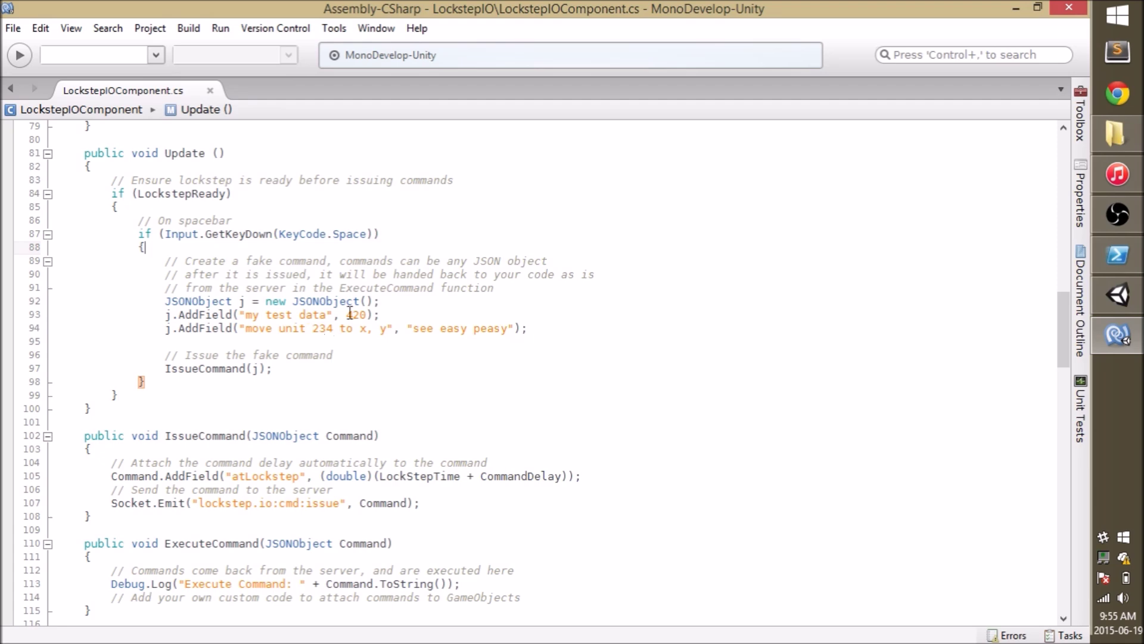
{"action": "left_click_drag", "start_coordinate": [326, 315], "coordinate": [244, 316]}
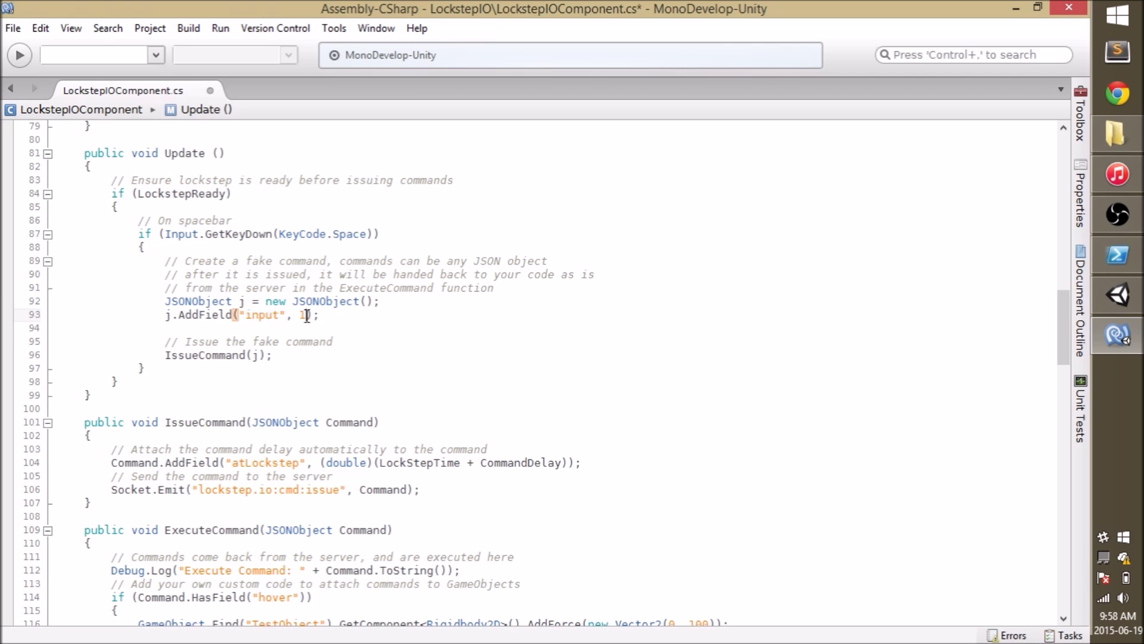
- Remove the fake-command comments in Update and change the key check from Space to KeyCode.UpArrow
{"action": "left_click_drag", "start_coordinate": [494, 288], "coordinate": [145, 247]}
{"action": "key", "text": "BackSpace"}
{"action": "double_click", "coordinate": [349, 233]}
{"action": "type", "text": "UpArrow"}
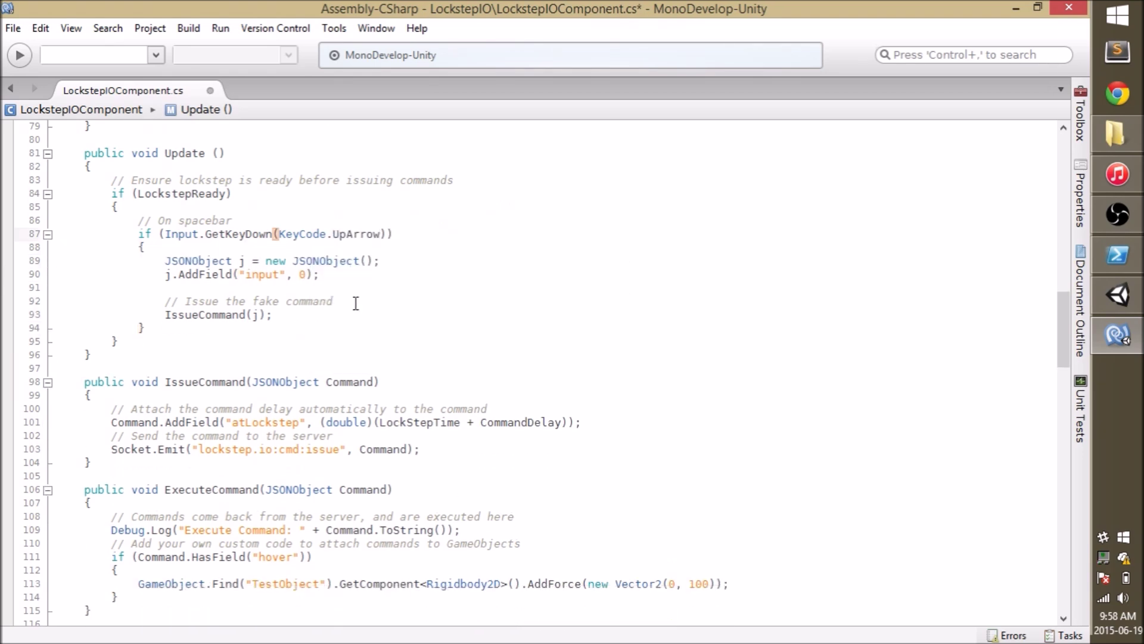
- Add an else-if branch for KeyCode.DownArrow that creates a JSONObject, adds "input" with value 1 and issues the command
{"action": "type", "text": "} else if (Input.GetKeyDown(KeyCode.DownArrow))"}
{"action": "key", "text": "Return"}
{"action": "type", "text": "{"}
{"action": "key", "text": "Return"}
{"action": "type", "text": "JSONObject j = new JSONObject(); j.AddField(\"y\", -1); IssueCommand(j);"}
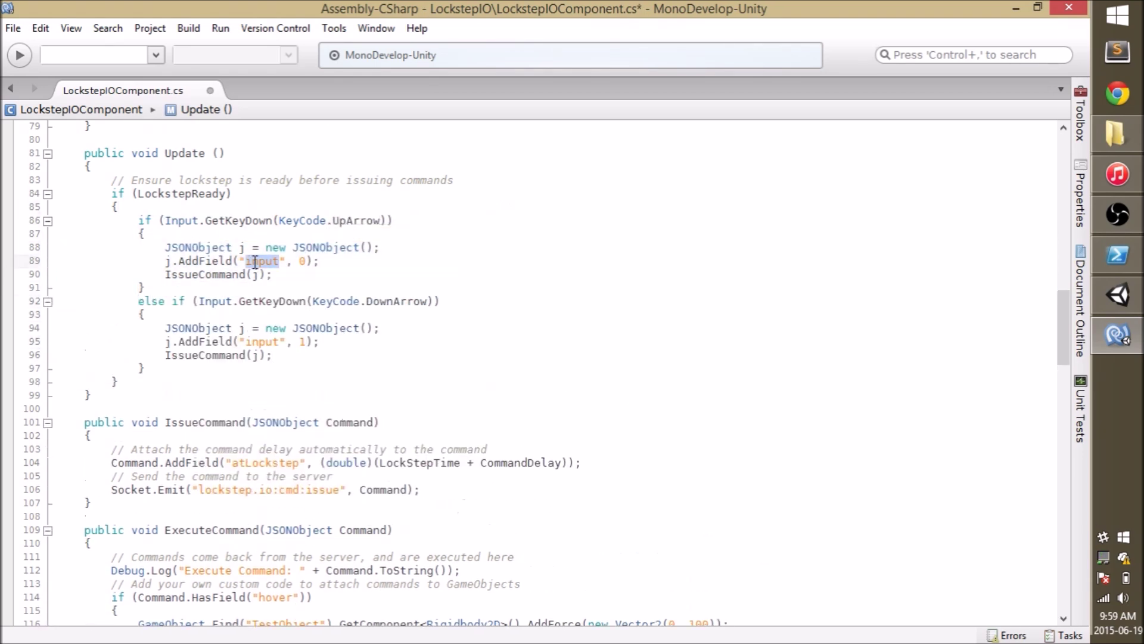
- Duplicate the up/down key checks and share one JSONObject j and one IssueCommand(j) call among all branches
{"action": "left_click_drag", "start_coordinate": [138, 220], "coordinate": [143, 375]}
{"action": "key", "text": "ctrl+c"}
{"action": "key", "text": "ctrl+v"}
{"action": "type", "text": "IssueCommand(j);"}
{"action": "key", "text": "BackSpace"}
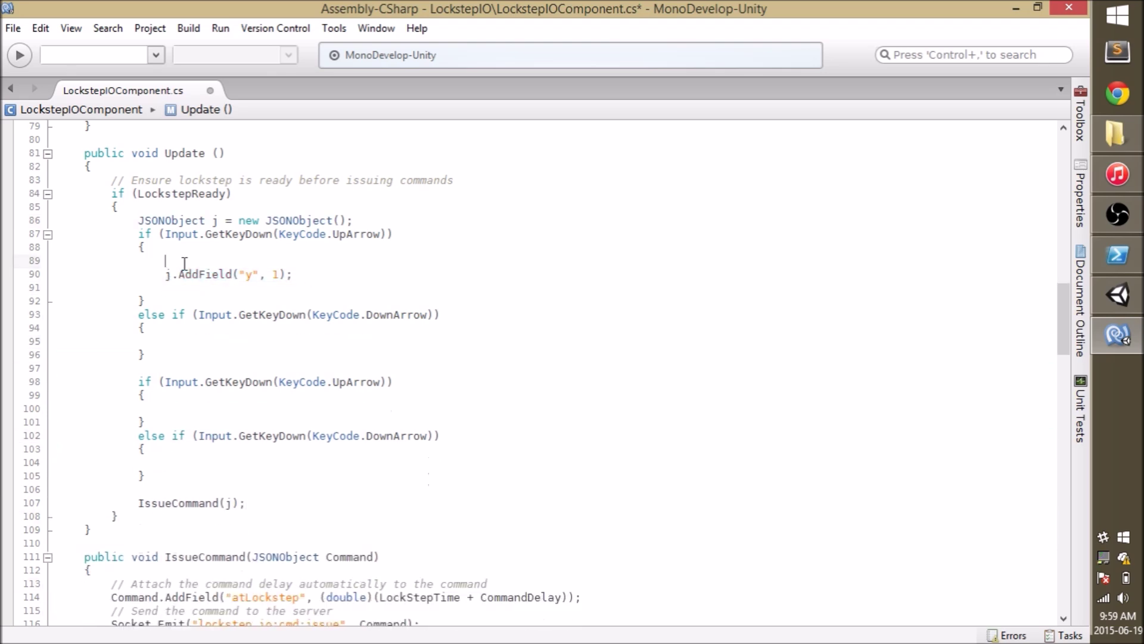
- Fill the vertical branches with "y" fields and turn the duplicated checks into LeftArrow and RightArrow branches with "x" fields
{"action": "type", "text": "j.AddField(\"y\", 1);LeftArrowRightArrow"}
{"action": "key", "text": "BackSpace"}
{"action": "scroll", "coordinate": [536, 358], "scroll_direction": "down", "scroll_amount": 5}
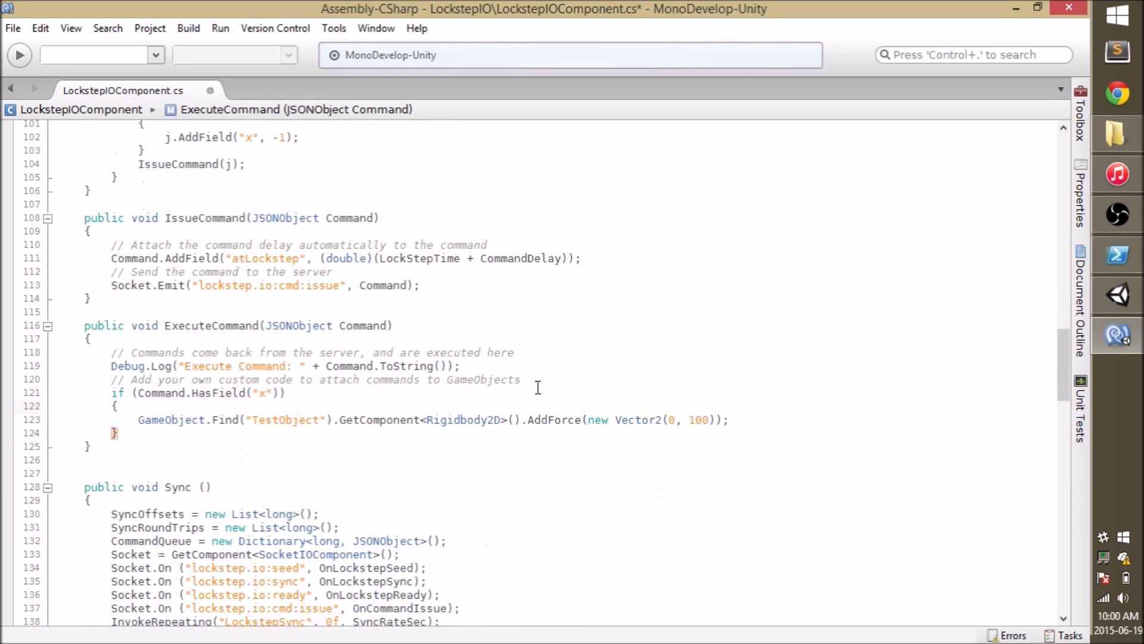
- In ExecuteCommand, remove the comments and declare testRigidBody as TestObject's Rigidbody2D and a float speed of 100
{"action": "left_click_drag", "start_coordinate": [110, 365], "coordinate": [111, 393]}
{"action": "key", "text": "Delete"}
{"action": "type", "text": "Rigidbody2D testRigidBody ="}
{"action": "key", "text": "ctrl+v"}
{"action": "left_click", "coordinate": [111, 392]}
{"action": "type", "text": "float speed = 100;"}
{"action": "key", "text": "Return"}
- Make the "x" branch call testRigidBody.AddForce with a Vector2 of Command.GetField("x").n * speed and 0
{"action": "left_click", "coordinate": [142, 433]}
{"action": "type", "text": "testRigidBody."}
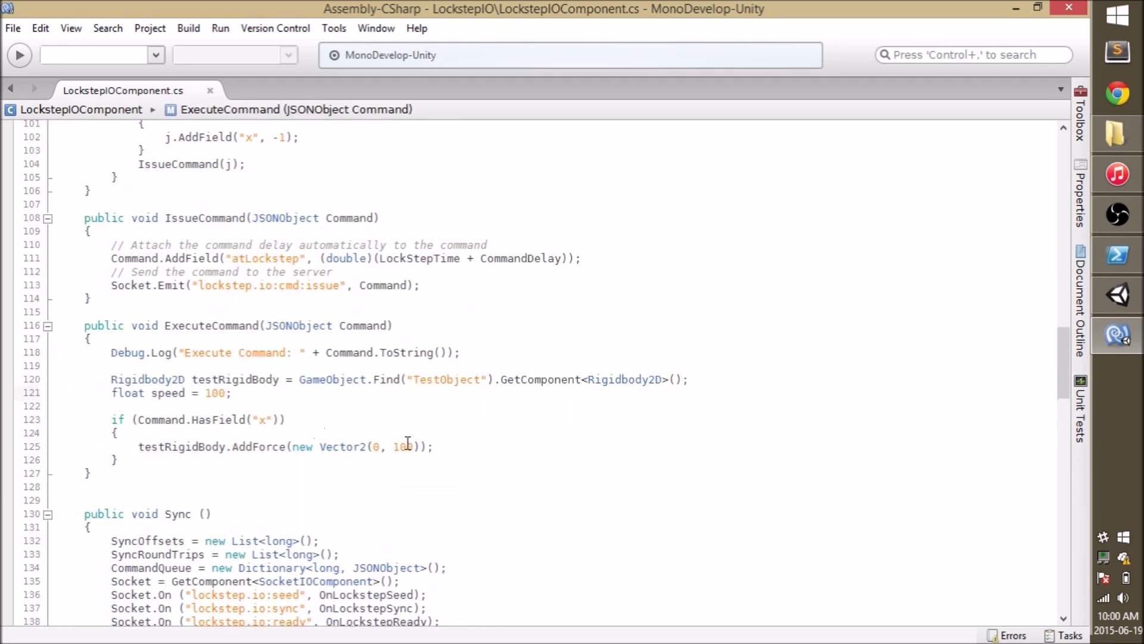
{"action": "key", "text": "Delete"}
{"action": "key", "text": "Delete"}
{"action": "key", "text": "Delete"}
{"action": "key", "text": "Delete"}
{"action": "type", "text": "Command.GetField(\"x"}
{"action": "type", "text": "\").n * speed"}
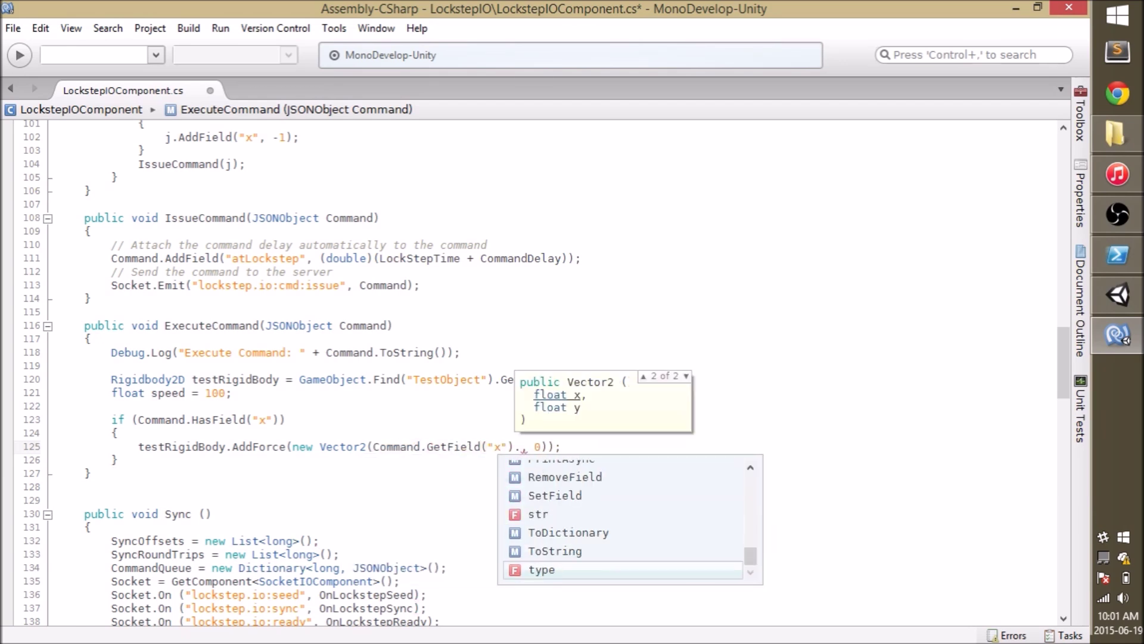
- Add an if (Command.HasField("y")) block to ExecuteCommand with a copy of the force line adapted to "y"
{"action": "key", "text": "Home"}
{"action": "key", "text": "shift+End"}
{"action": "key", "text": "ctrl+c"}
{"action": "key", "text": "End"}
{"action": "key", "text": "Return"}
{"action": "type", "text": "if (Command.HasField(\"y\"))"}
{"action": "key", "text": "Return"}
{"action": "type", "text": "{"}
{"action": "key", "text": "Return"}
{"action": "key", "text": "ctrl+v"}
{"action": "type", "text": "y"}
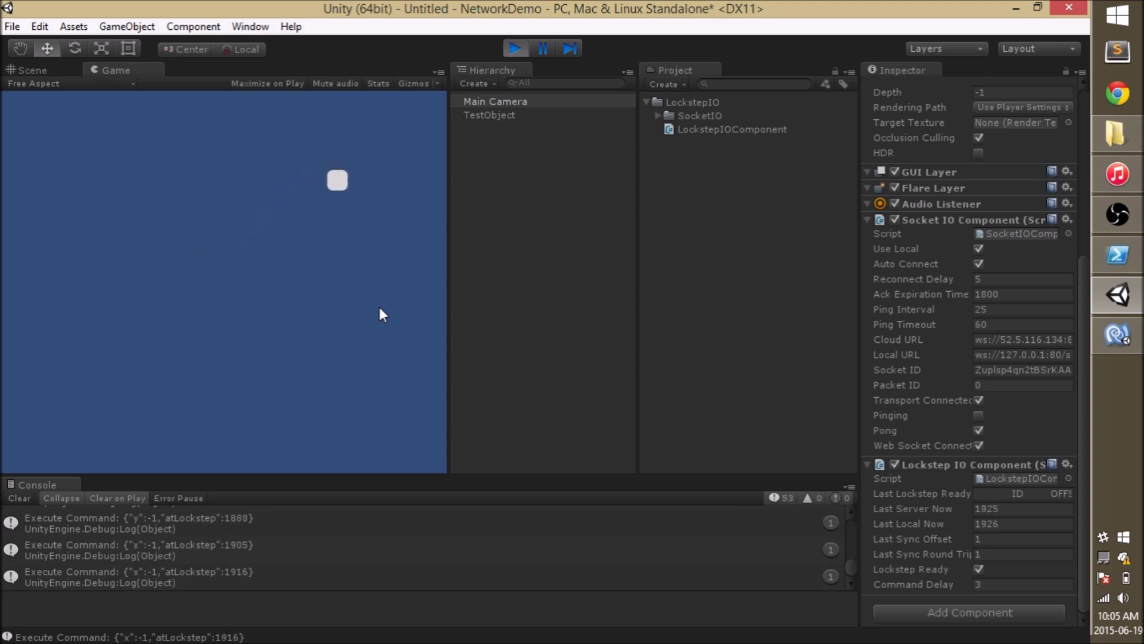
- Stop play mode in Unity and add the current scene to the build, saving it as DebugScene
{"action": "left_click", "coordinate": [518, 51]}
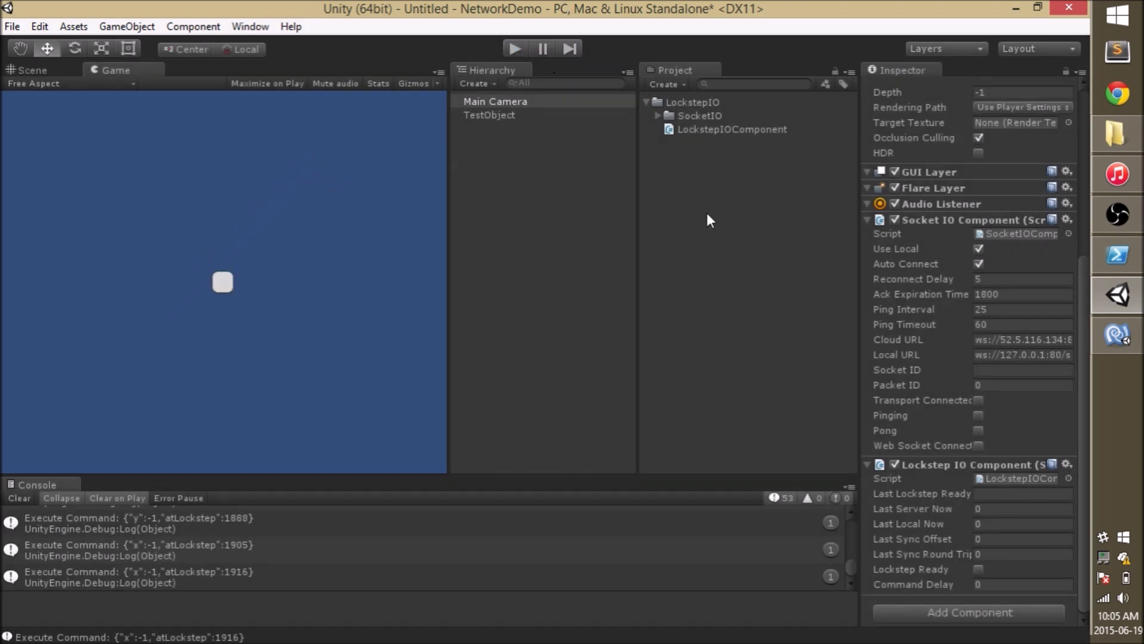
{"action": "left_click", "coordinate": [12, 26]}
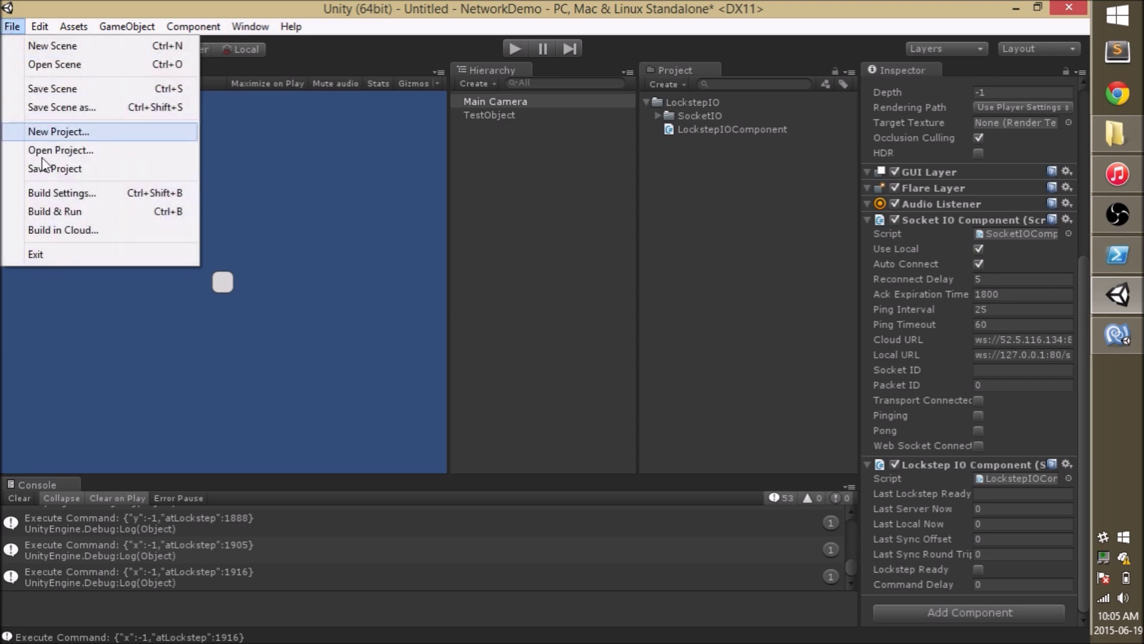
{"action": "left_click", "coordinate": [57, 194]}
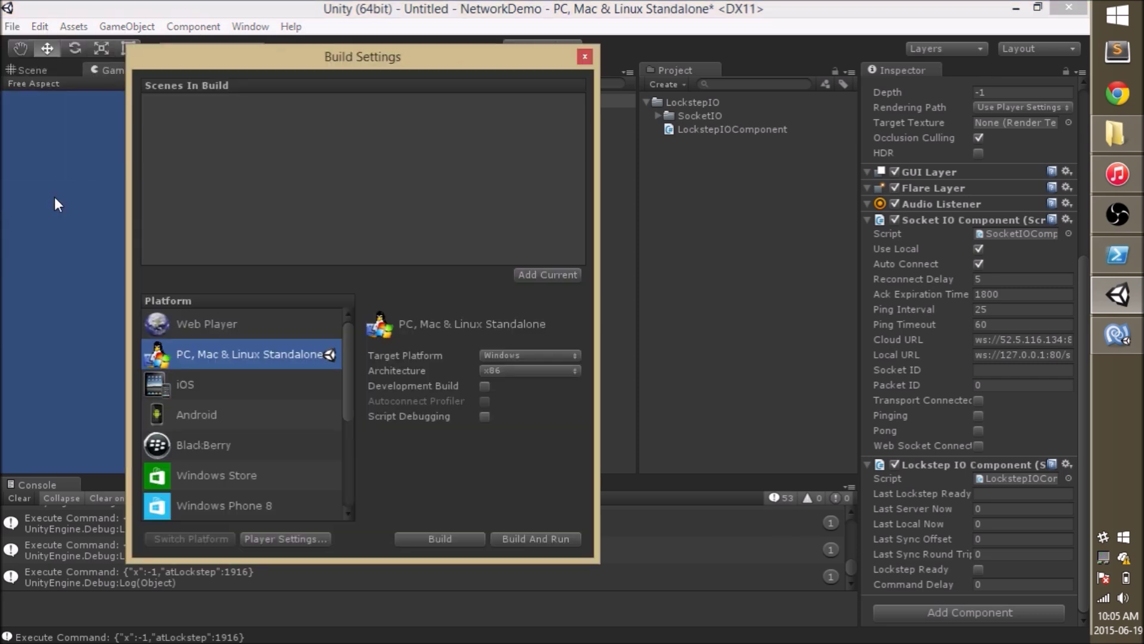
{"action": "left_click", "coordinate": [535, 278]}
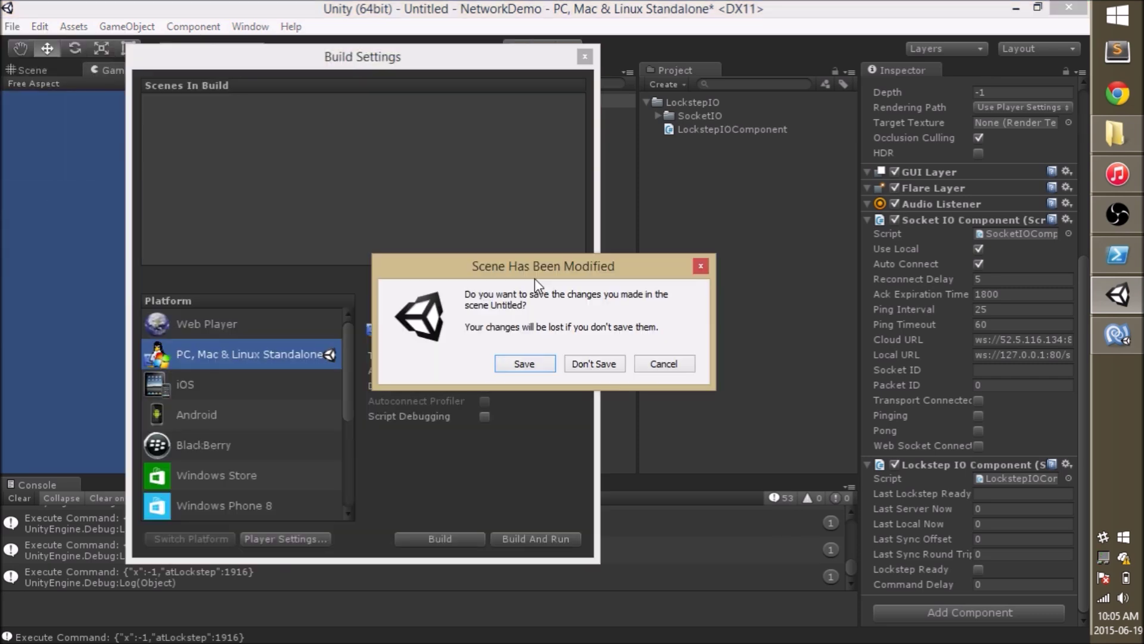
{"action": "left_click", "coordinate": [543, 369]}
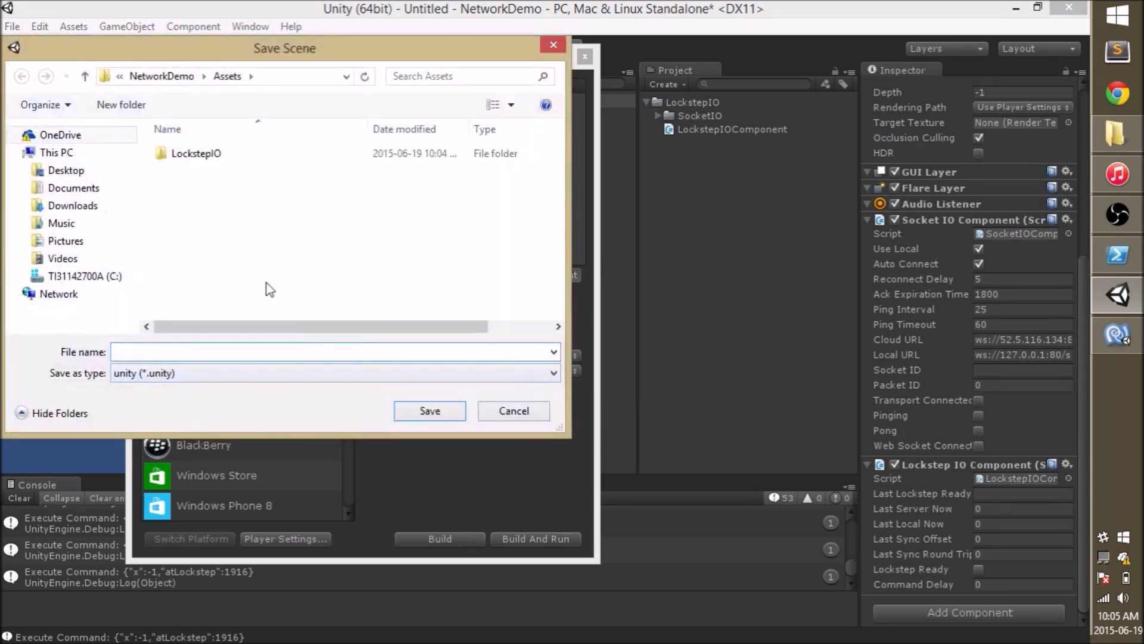
{"action": "type", "text": "DebugScene"}
{"action": "key", "text": "Return"}
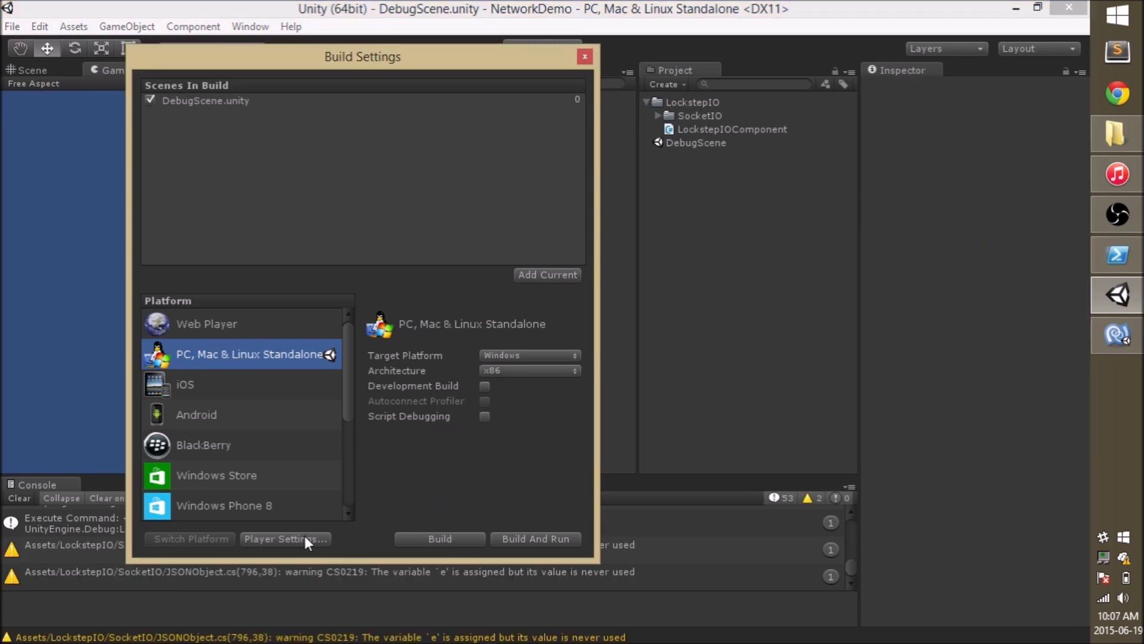
- Enable Run In Background and Visible In Background in the standalone player's resolution and presentation settings
{"action": "left_click", "coordinate": [305, 537]}
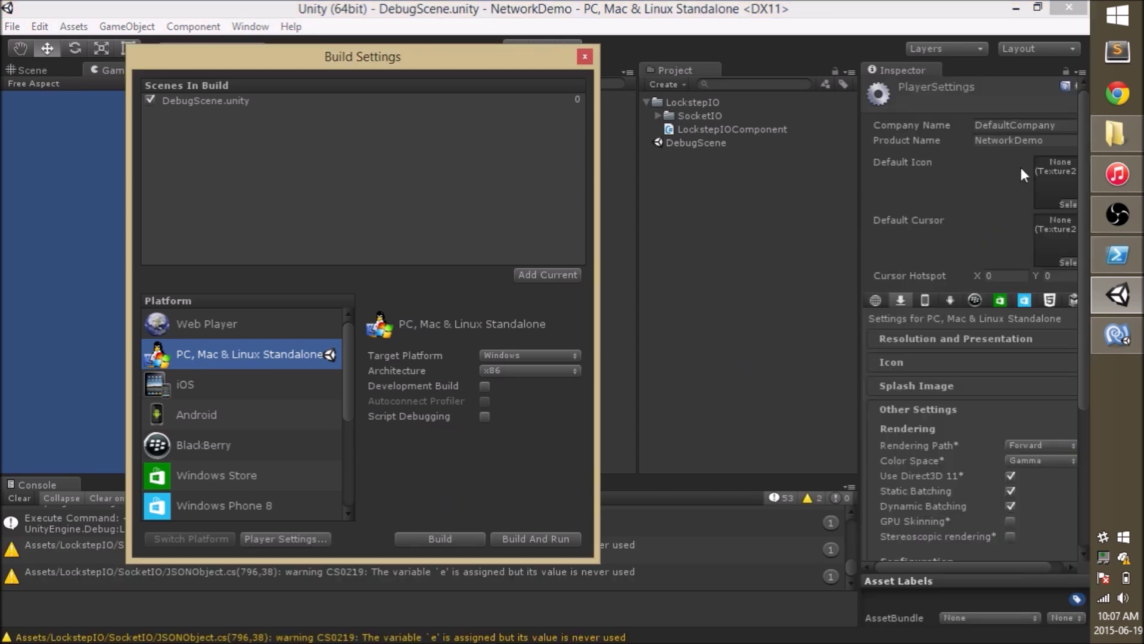
{"action": "left_click", "coordinate": [907, 146]}
{"action": "scroll", "coordinate": [907, 146], "scroll_direction": "down", "scroll_amount": 2}
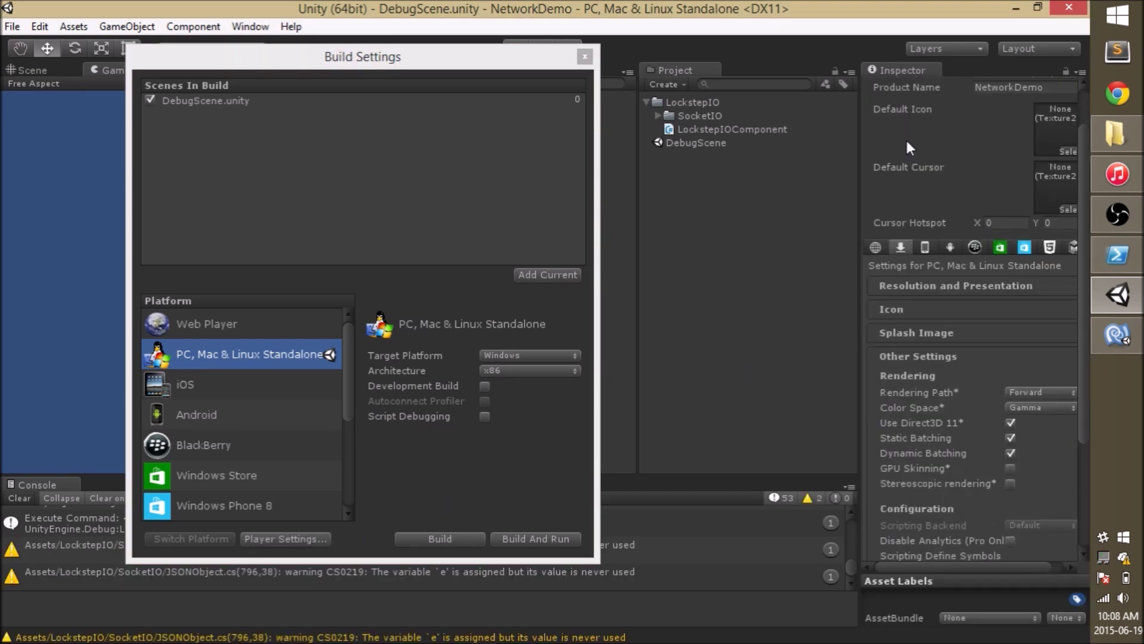
{"action": "left_click", "coordinate": [911, 287]}
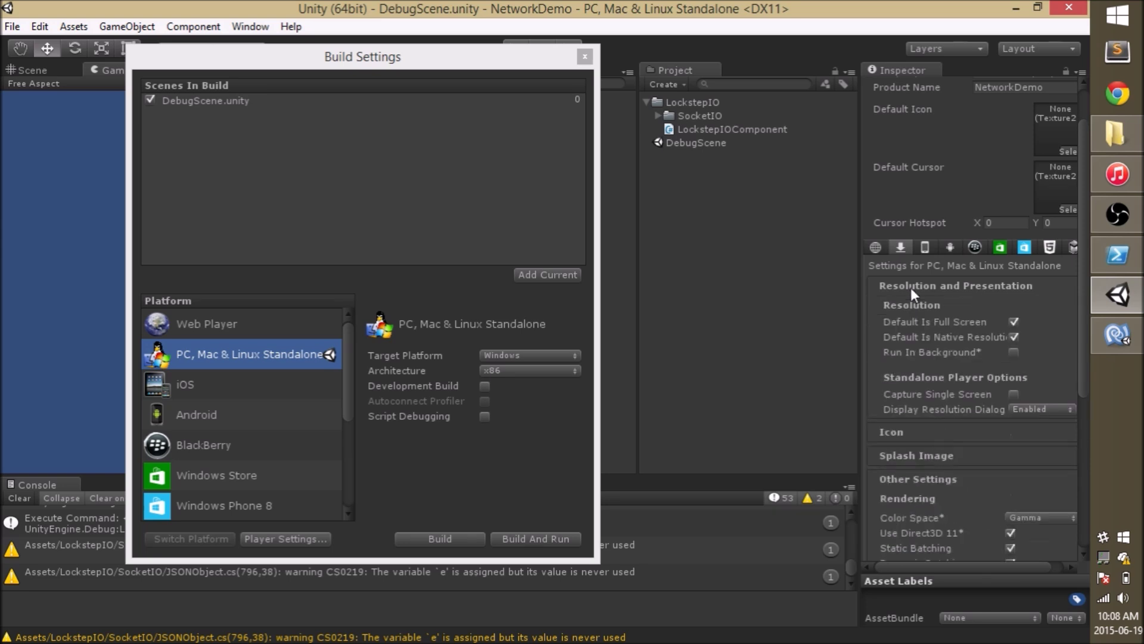
{"action": "left_click", "coordinate": [1010, 352]}
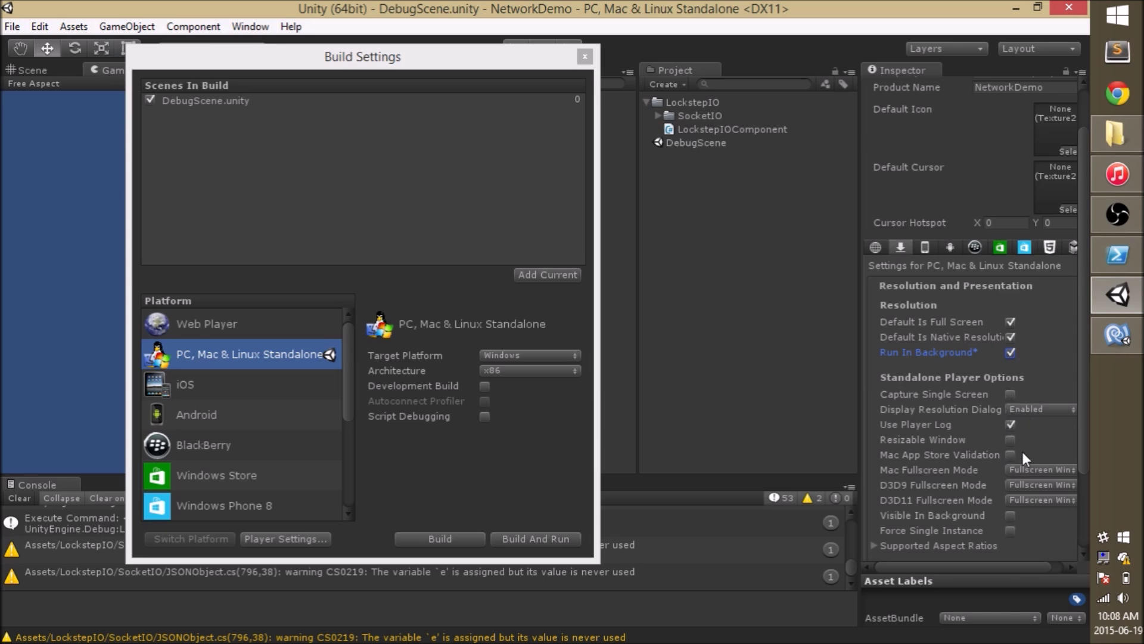
{"action": "scroll", "coordinate": [1021, 452], "scroll_direction": "down", "scroll_amount": 3}
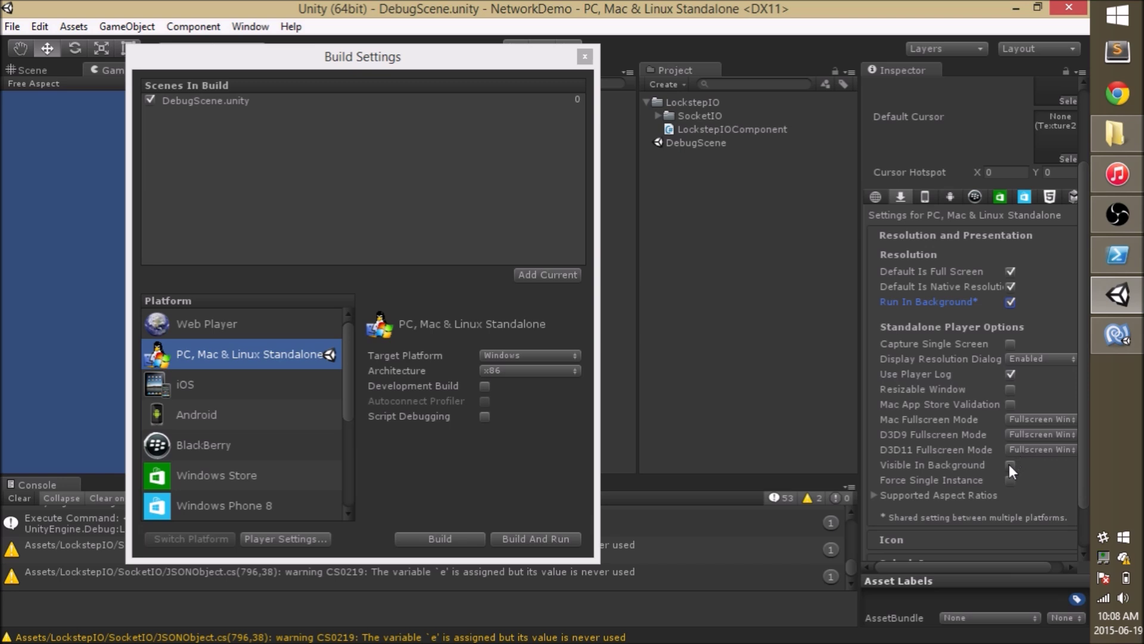
{"action": "left_click", "coordinate": [1009, 464]}
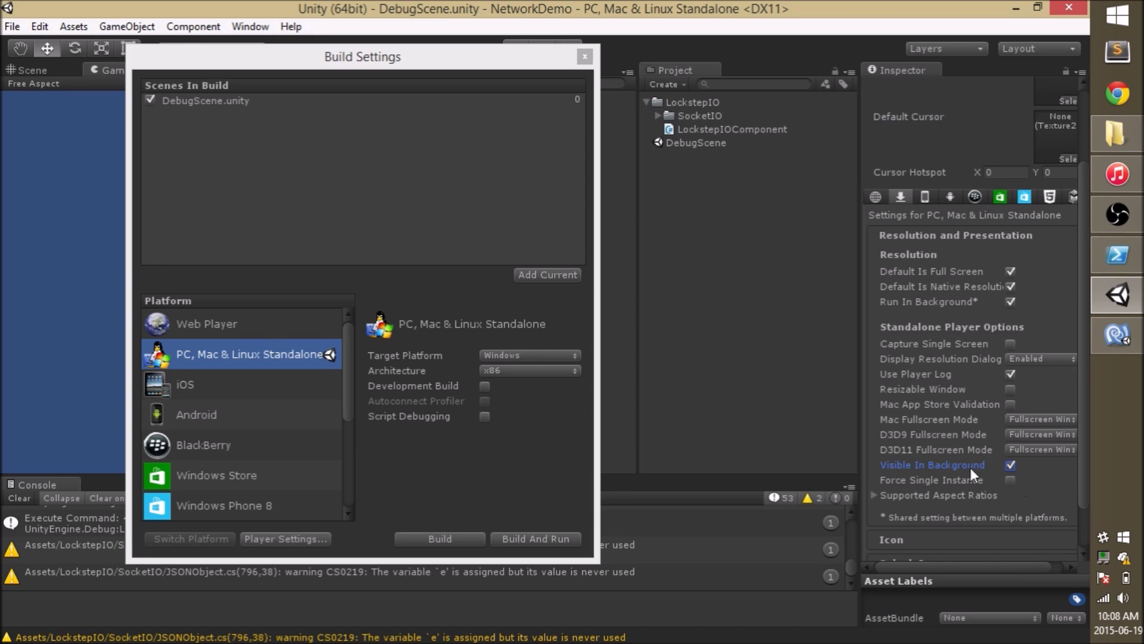
- Build the PC, Mac & Linux Standalone player as DebugBuild.exe in the NetworkDemo folder, replacing the existing file
{"action": "left_click", "coordinate": [409, 538]}
{"action": "left_click", "coordinate": [430, 411]}
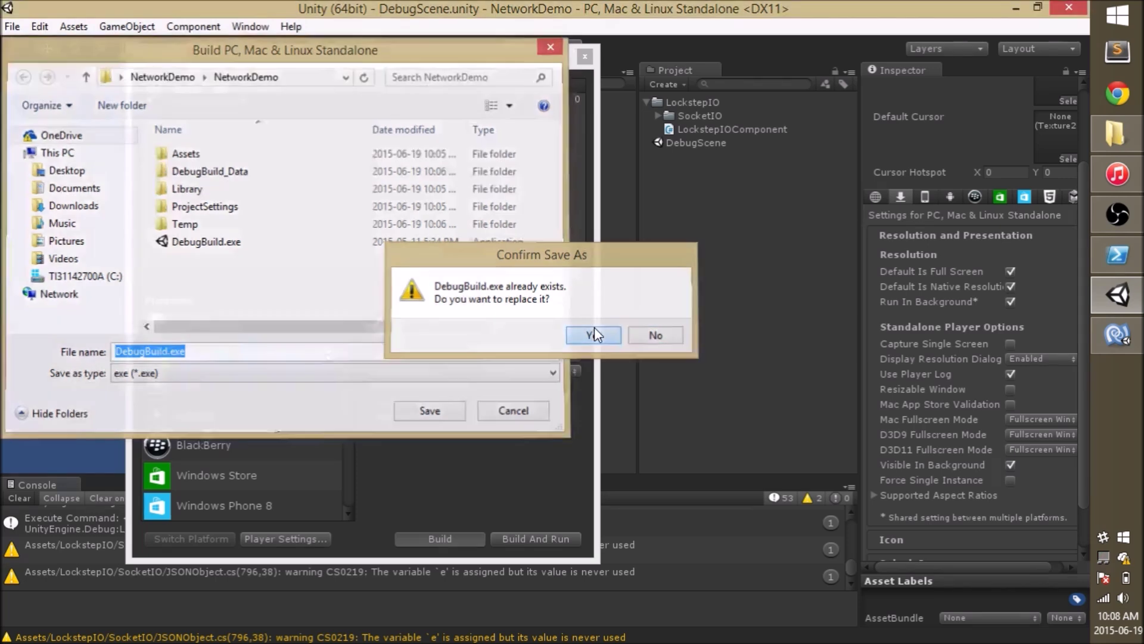
{"action": "left_click", "coordinate": [595, 329]}
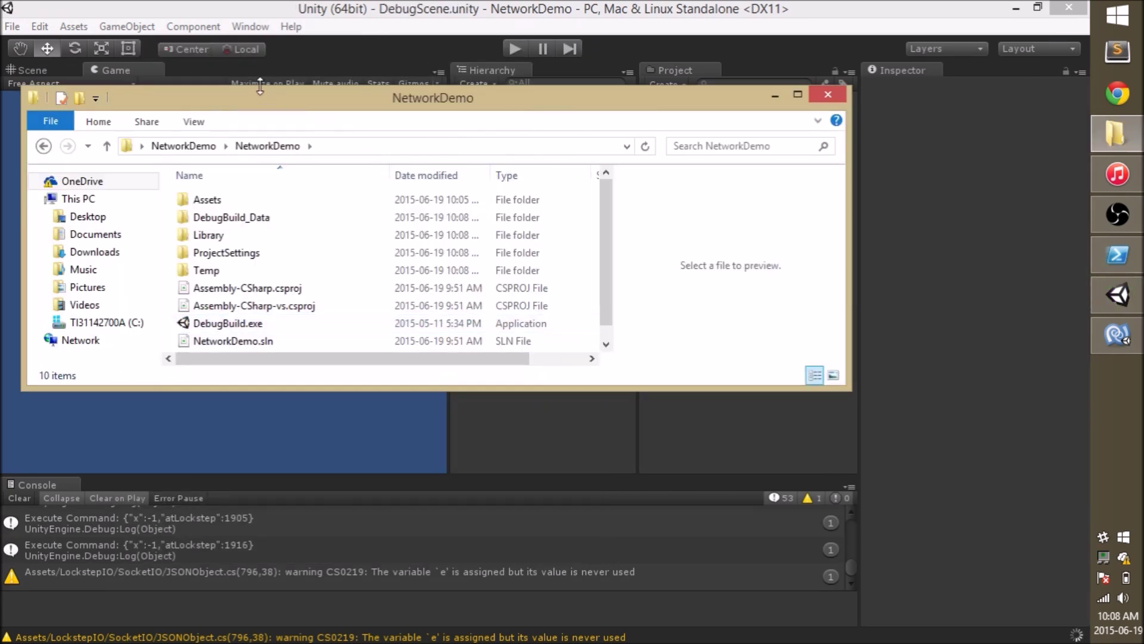
- Launch four windowed 640 x 480 instances of DebugBuild.exe from the NetworkDemo folder and arrange their windows in a two-by-two grid
{"action": "left_click_drag", "start_coordinate": [364, 104], "coordinate": [1, 105]}
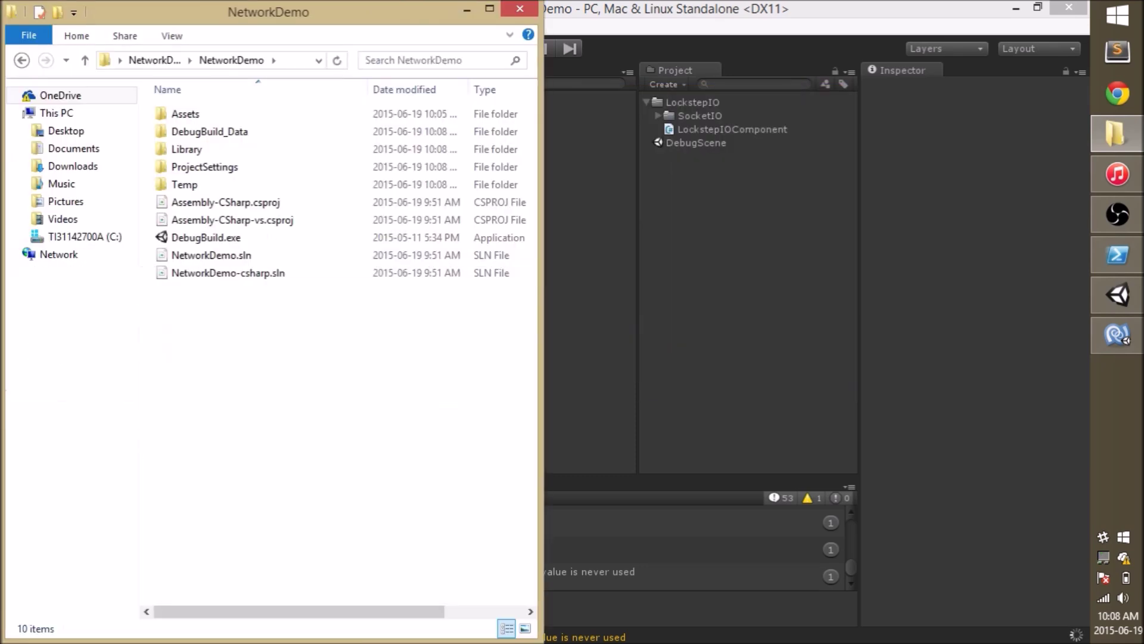
{"action": "double_click", "coordinate": [213, 242]}
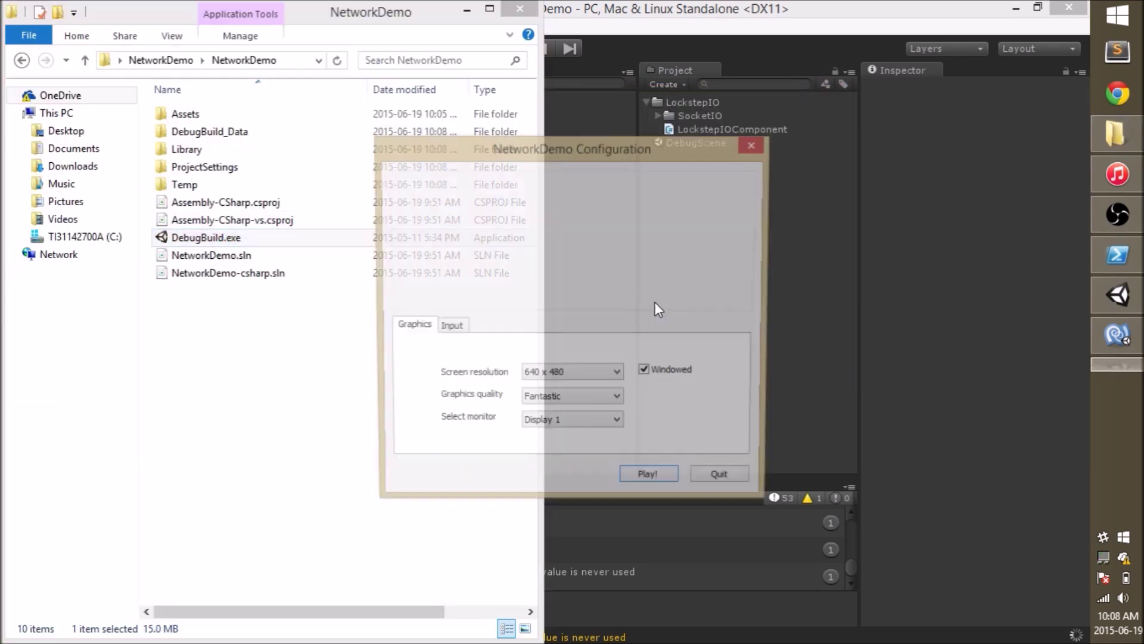
{"action": "key", "text": "Return"}
{"action": "key", "text": "Return"}
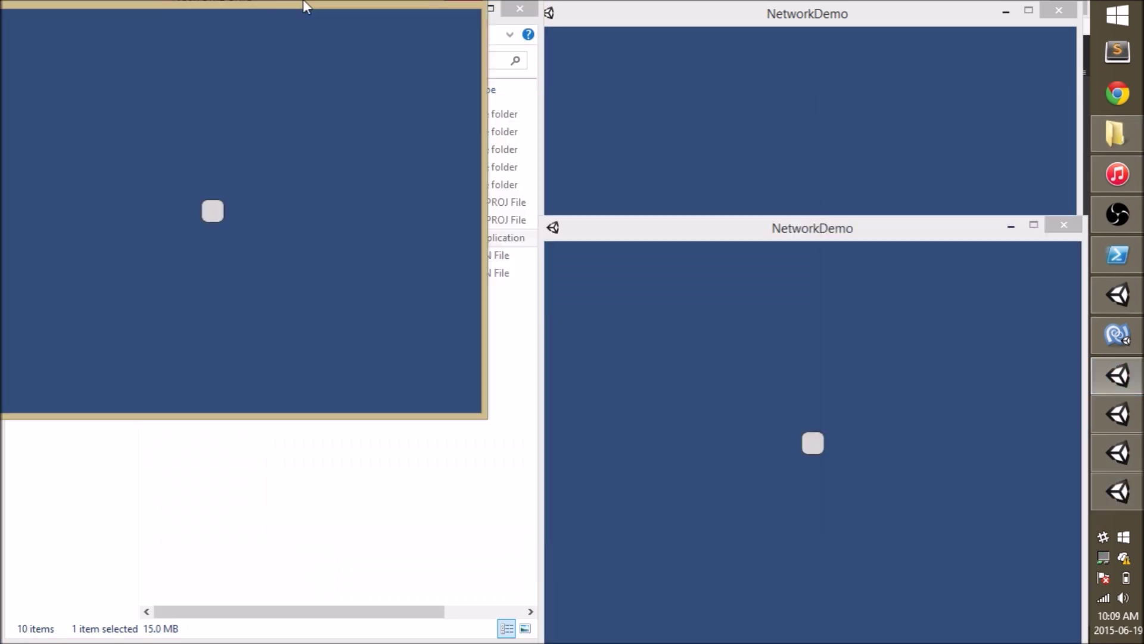
{"action": "left_click", "coordinate": [416, 12]}
{"action": "left_click", "coordinate": [574, 113]}
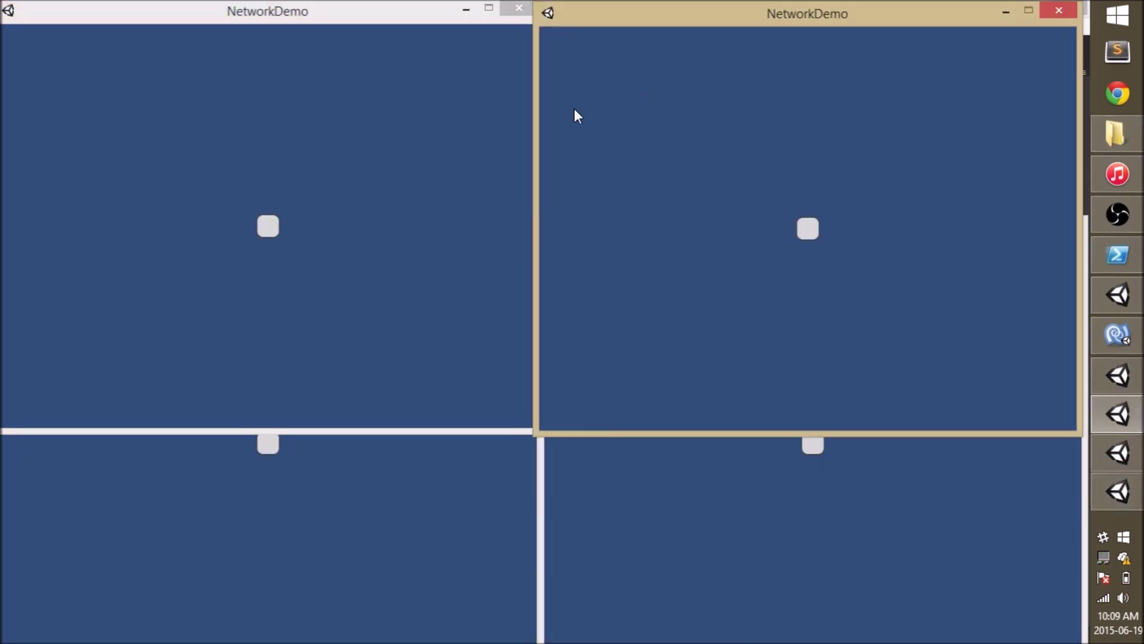
- Test the lockstep synchronisation by moving the square down, right, up and left from one NetworkDemo client while watching all four
{"action": "left_click", "coordinate": [382, 133]}
{"action": "key", "text": "Down"}
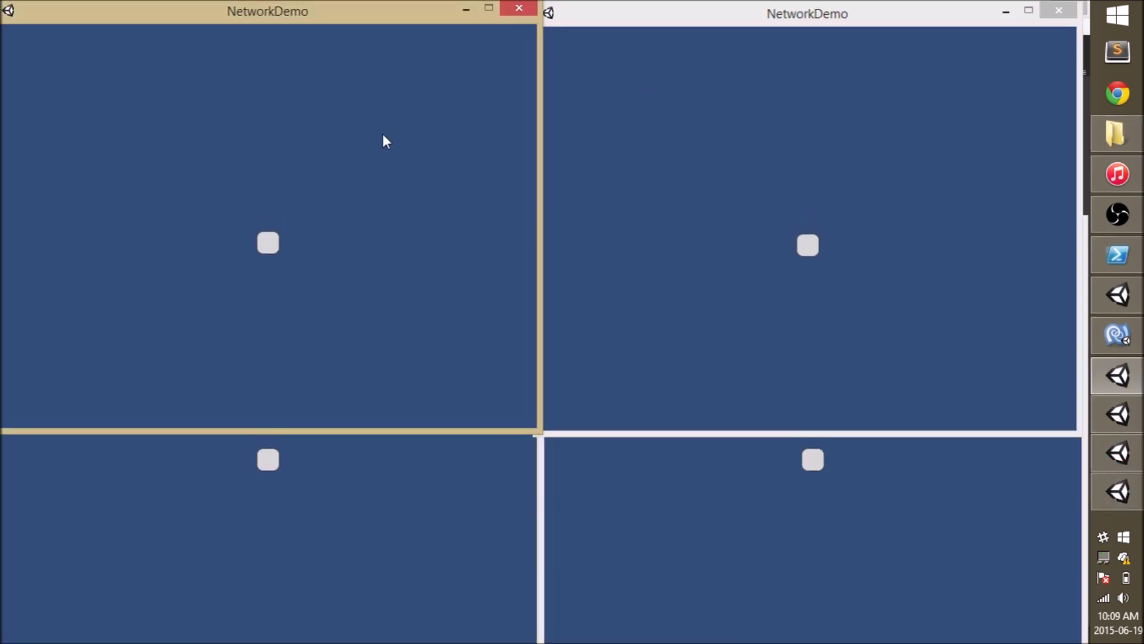
{"action": "key", "text": "Right"}
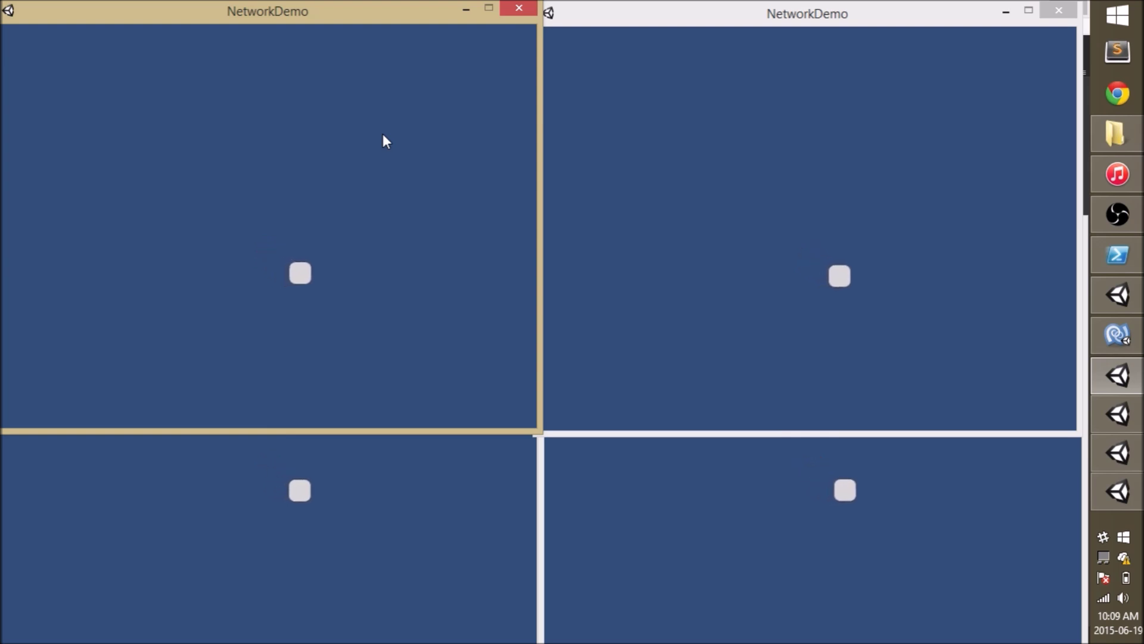
{"action": "key", "text": "Up"}
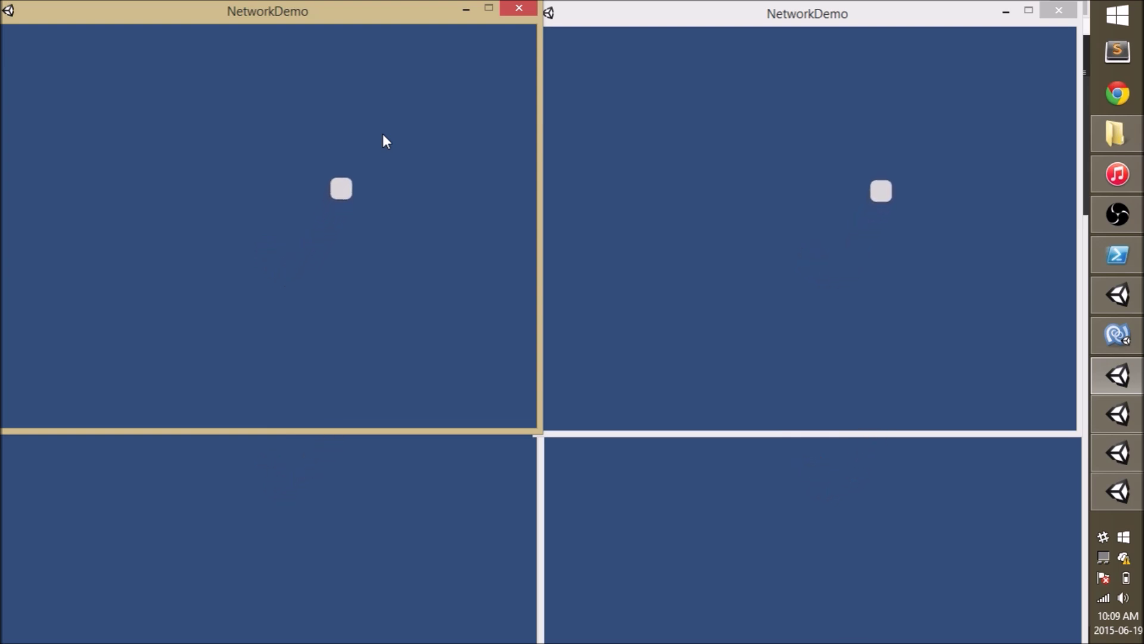
{"action": "key", "text": "Left"}
{"action": "key", "text": "Down"}
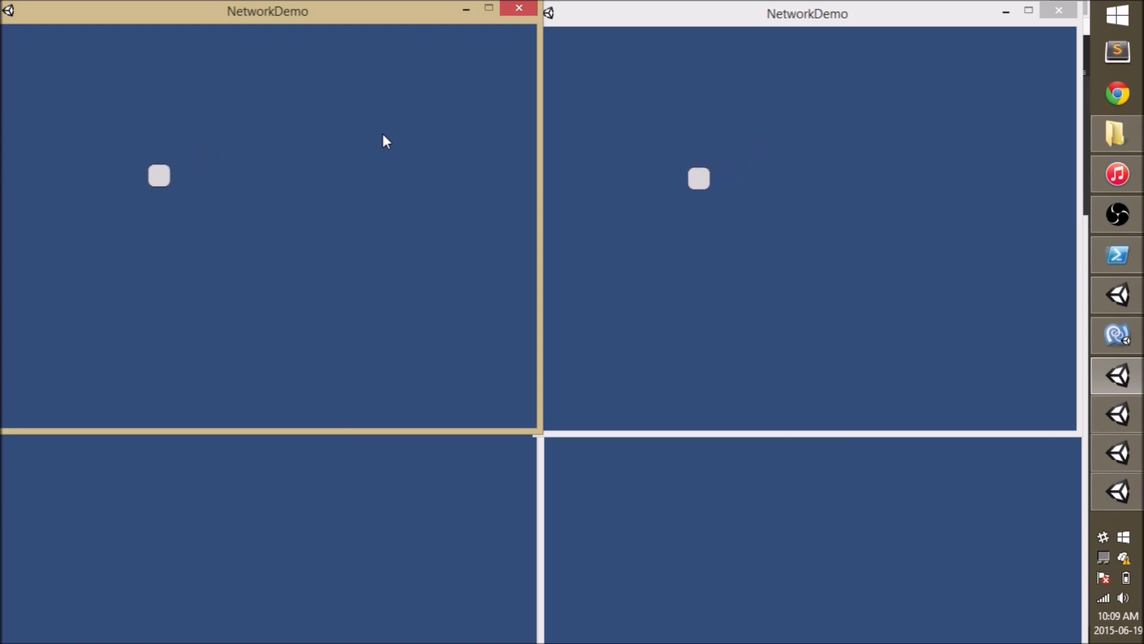
{"action": "key", "text": "Right"}
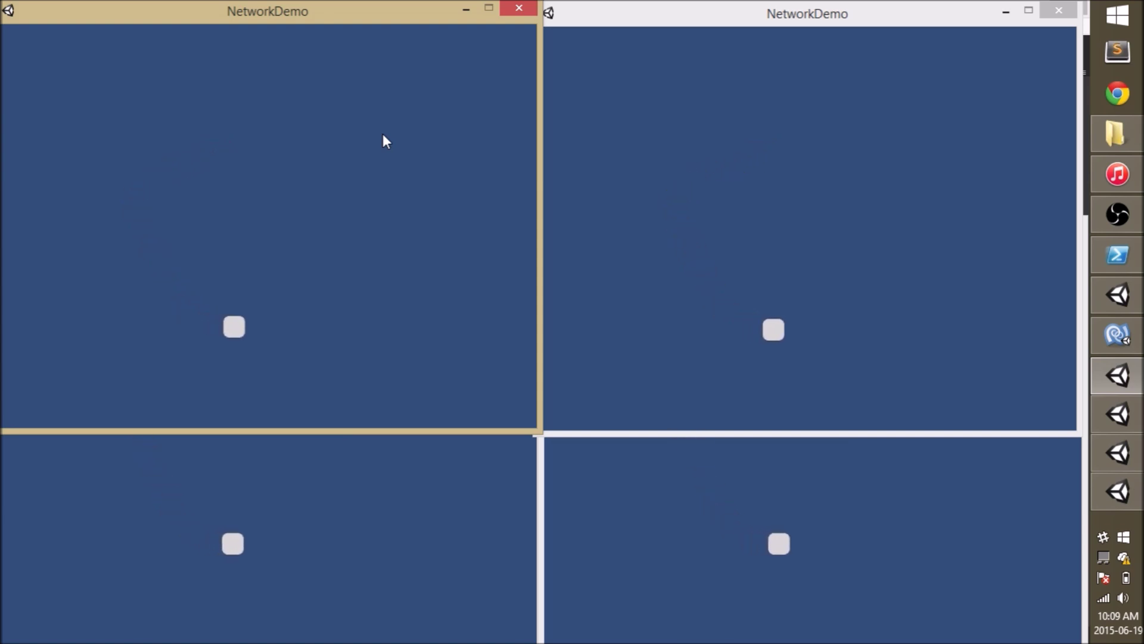
{"action": "key", "text": "Up"}
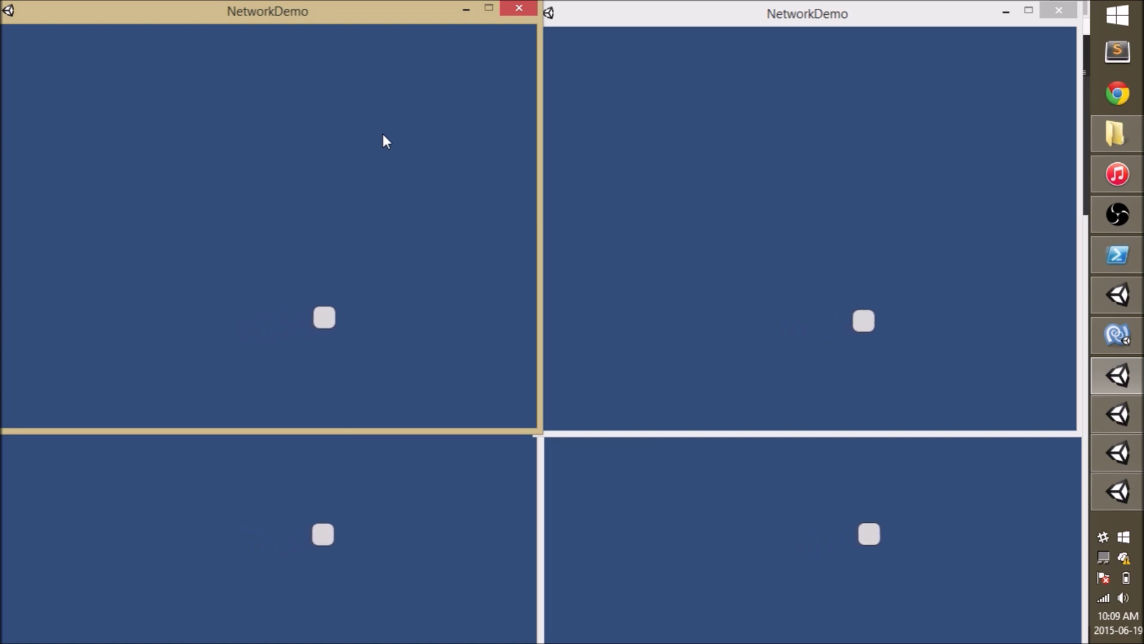